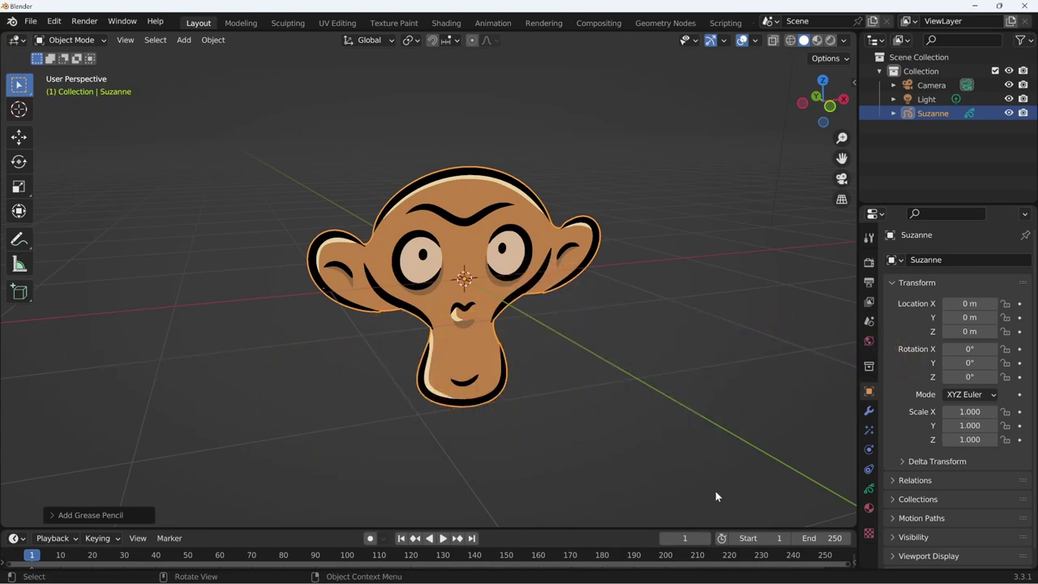
Show Suzanne's grease pencil Object Data settings with the Lines and Fills layers, glancing at materials.
click(870, 488)
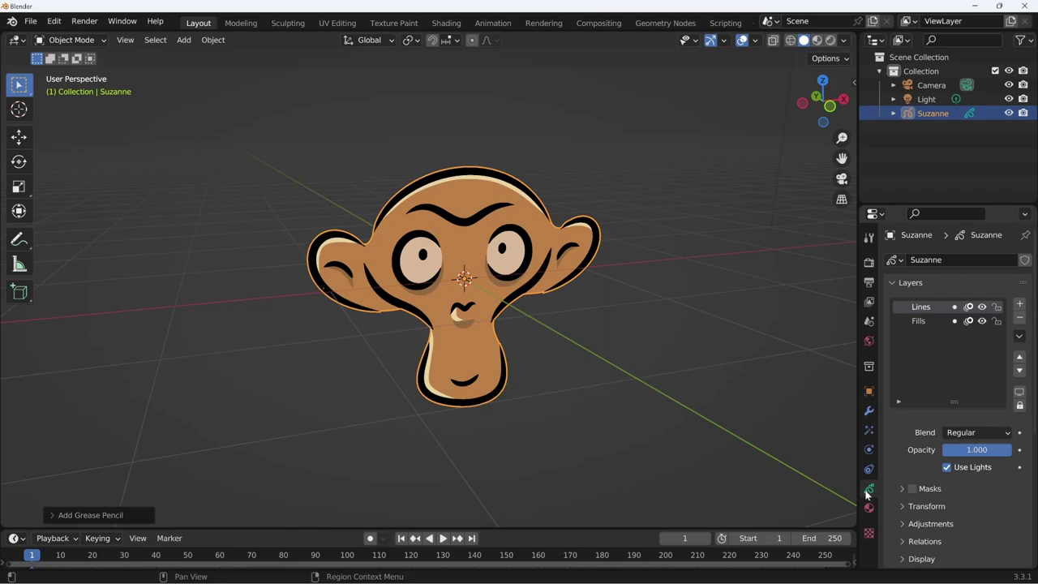
scroll(926, 337, down, 1)
scroll(948, 406, down, 4)
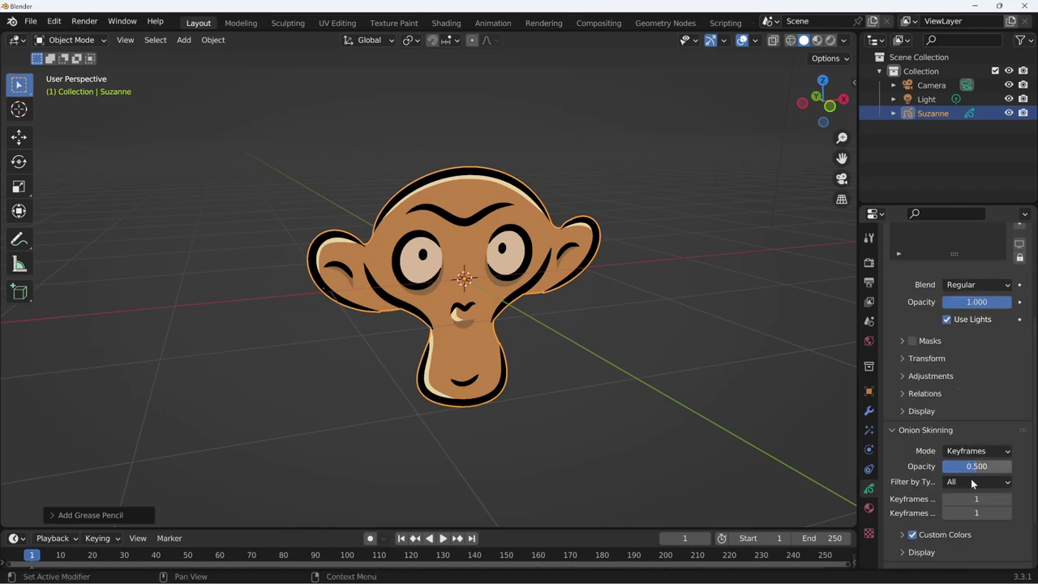
key(ctrl+Tab)
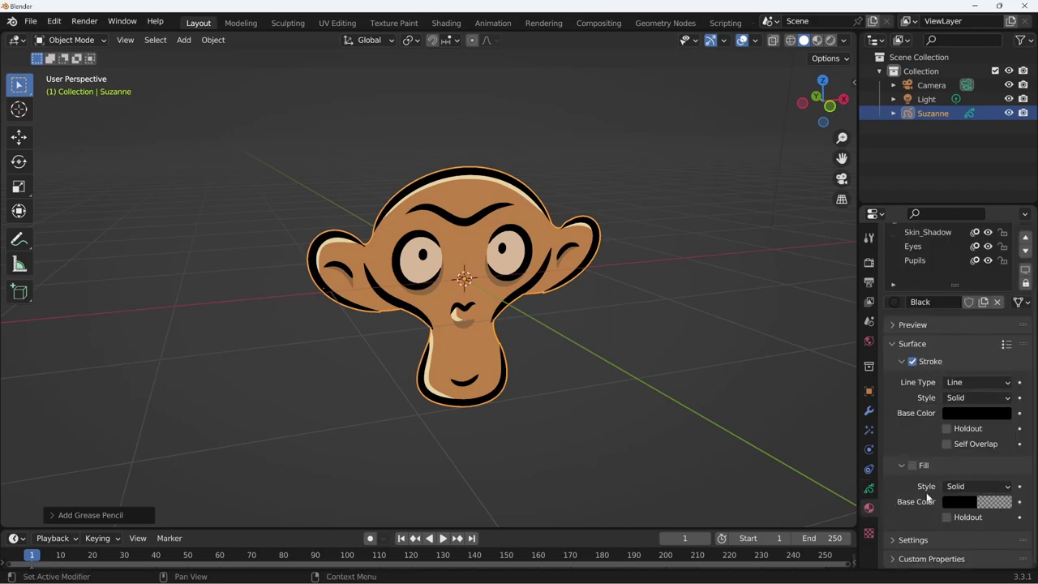
click(871, 489)
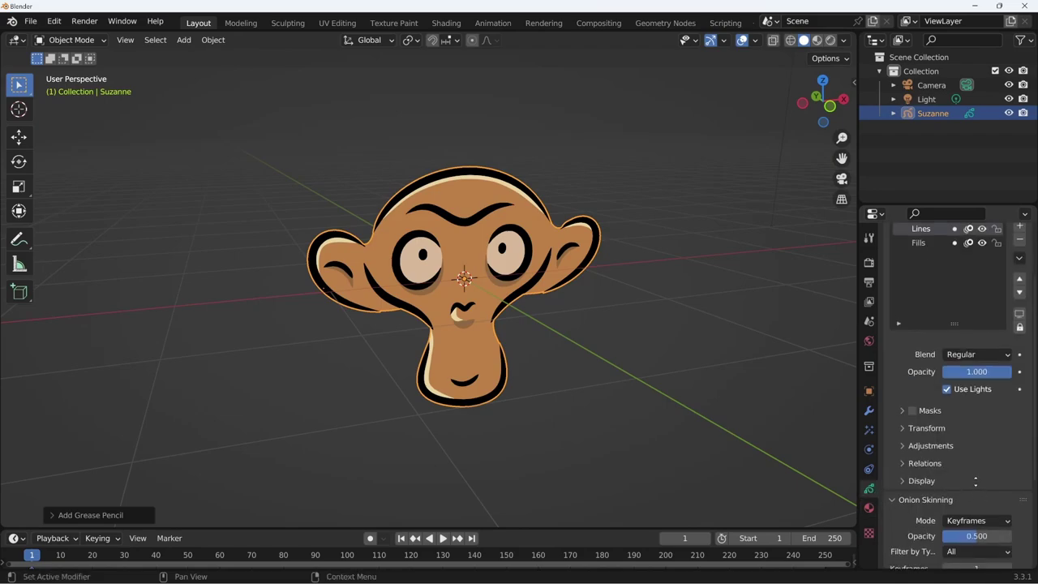
scroll(918, 532, down, 3)
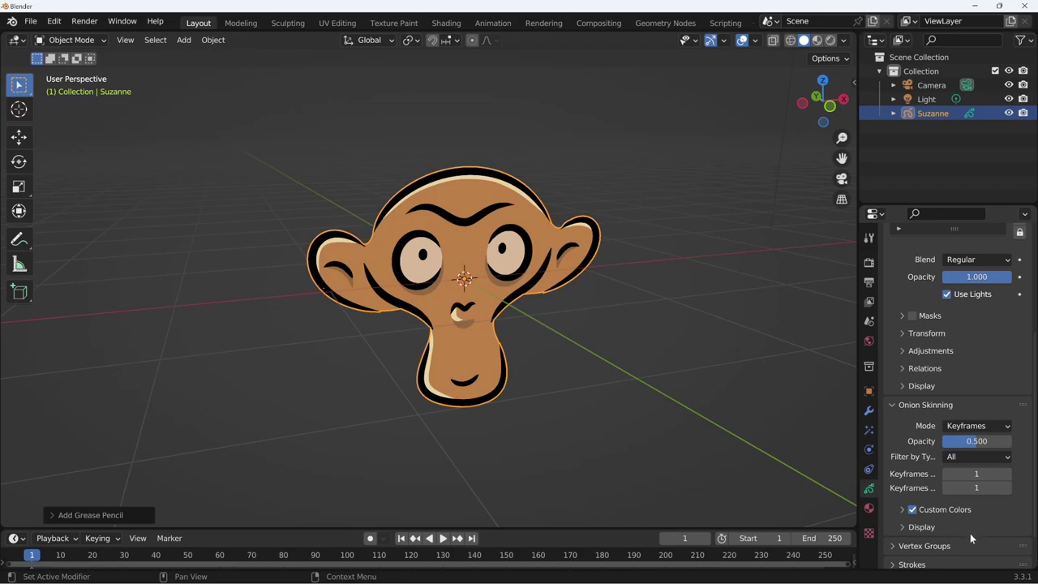
scroll(963, 535, down, 2)
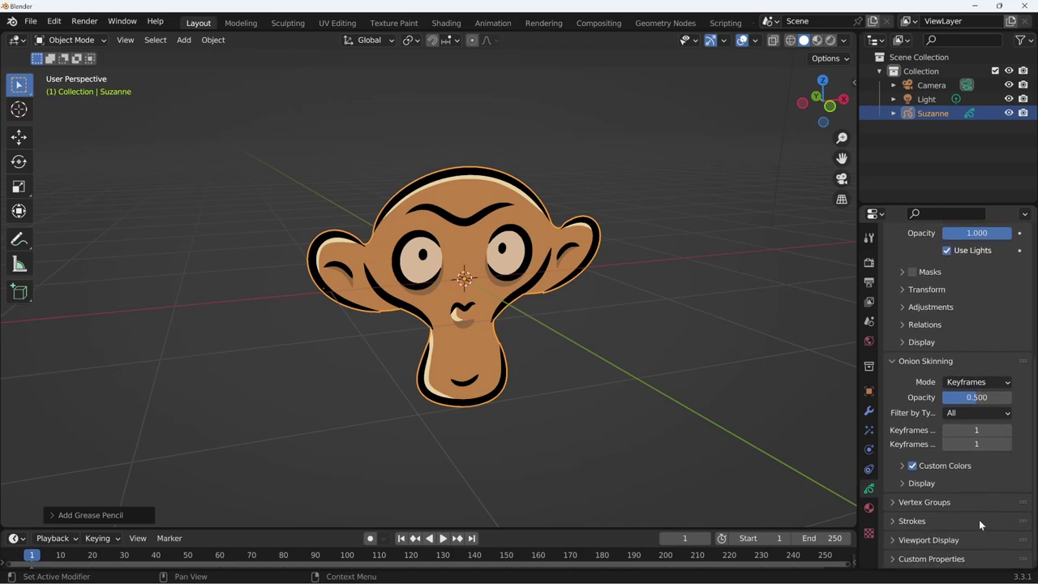
Expand the Strokes section and confirm Stroke Depth Order remains 2D Layers.
click(927, 523)
scroll(958, 528, down, 3)
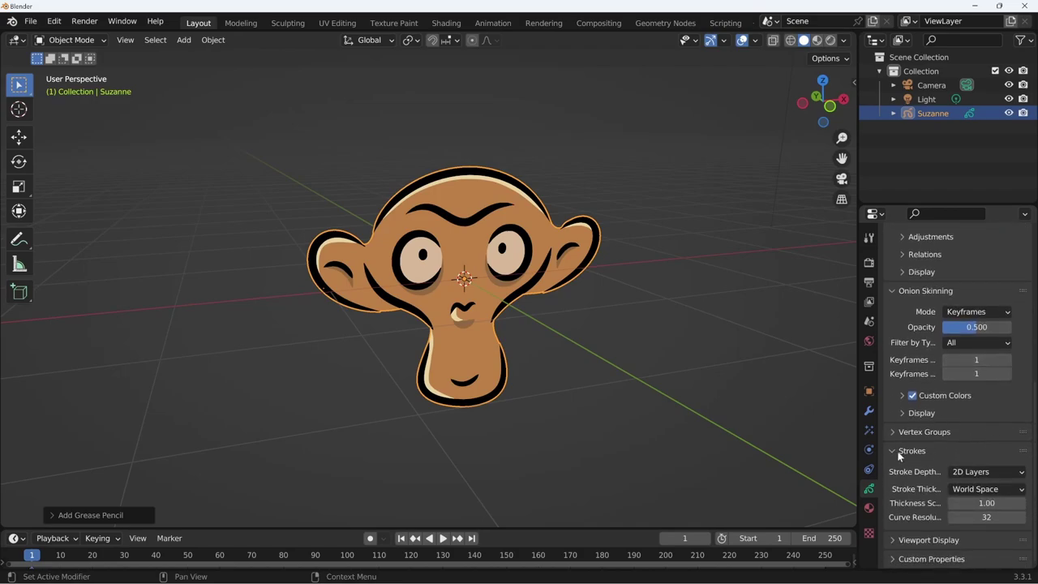
click(989, 471)
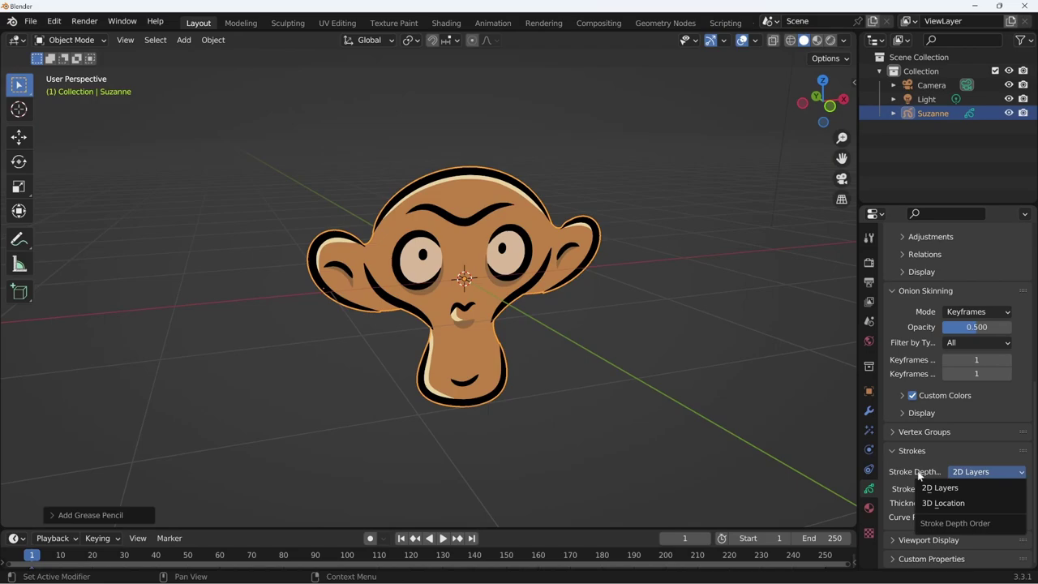
click(949, 472)
click(985, 473)
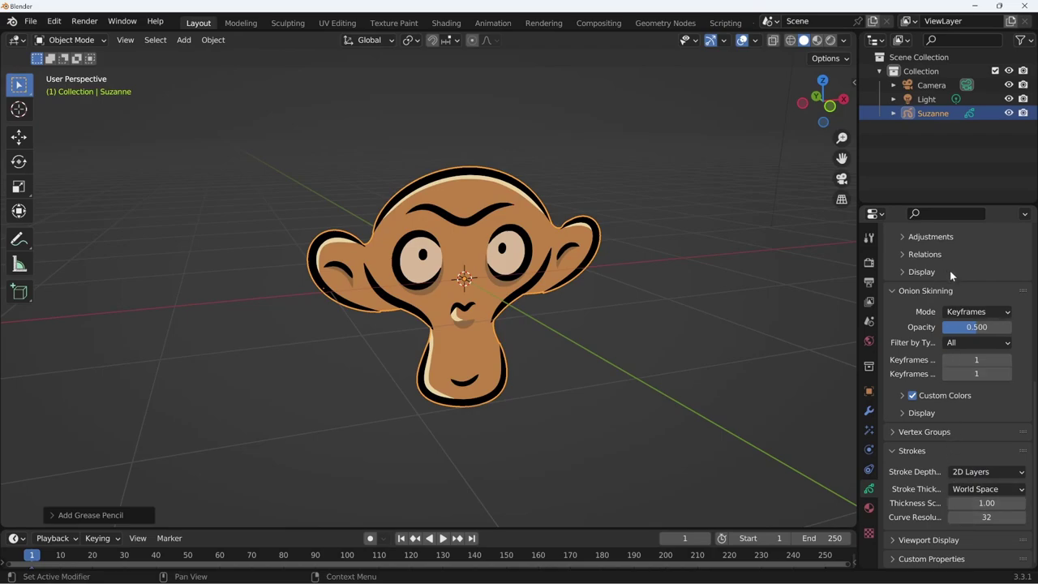
scroll(950, 270, up, 4)
scroll(960, 469, up, 3)
scroll(952, 411, up, 2)
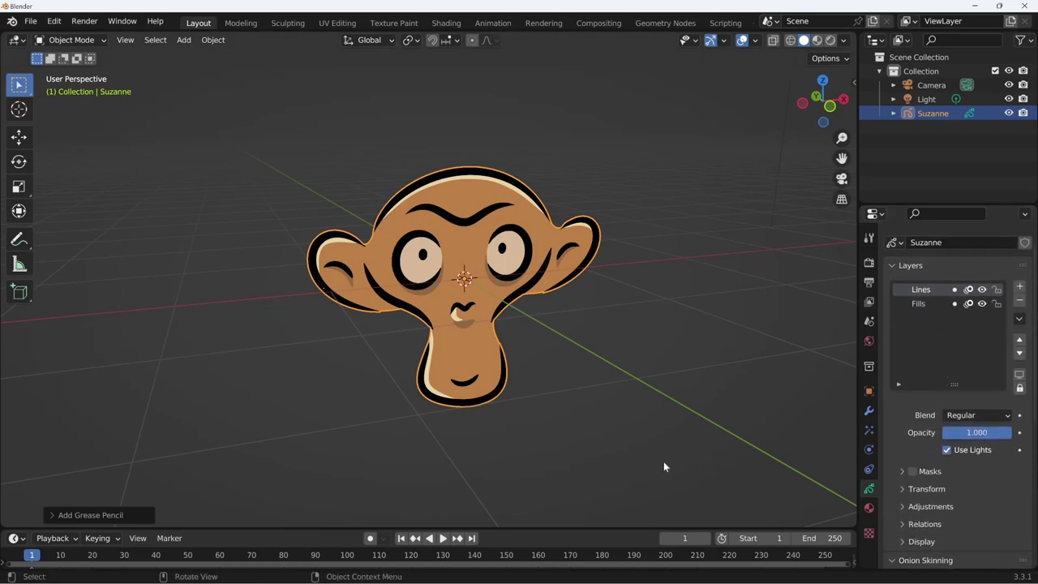
mouse_move(610, 359)
middle_down()
mouse_move(665, 387)
mouse_move(610, 364)
middle_up()
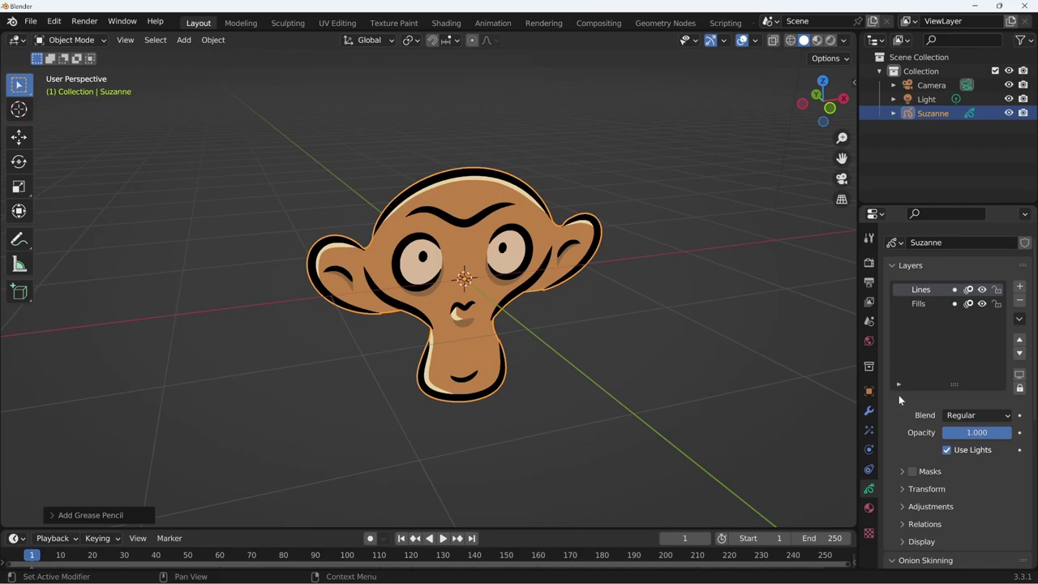
Swap the Lines layer below and above Fills twice, orbiting to compare, finishing with Lines on top.
click(1020, 355)
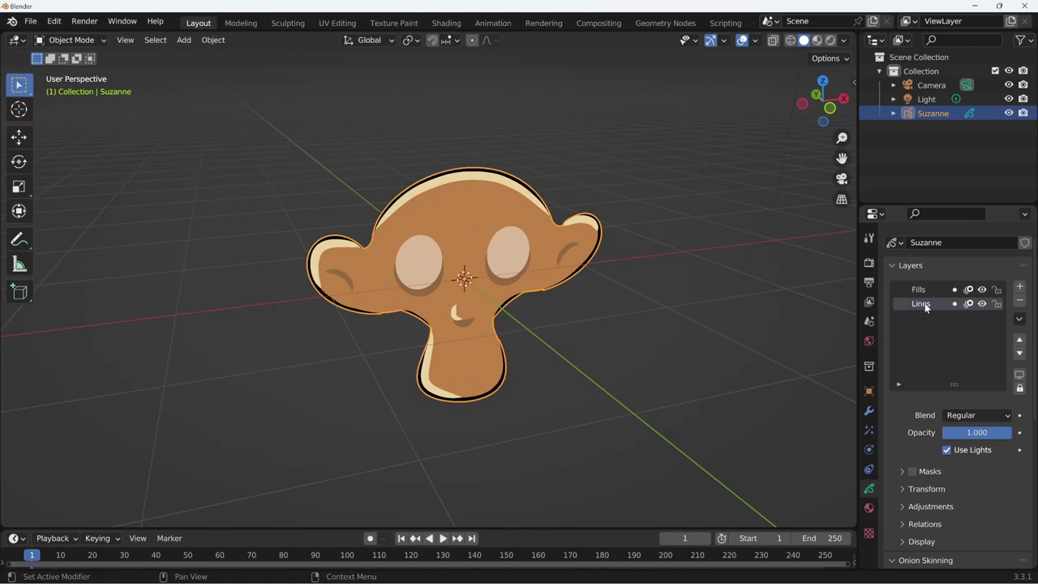
scroll(608, 380, up, 3)
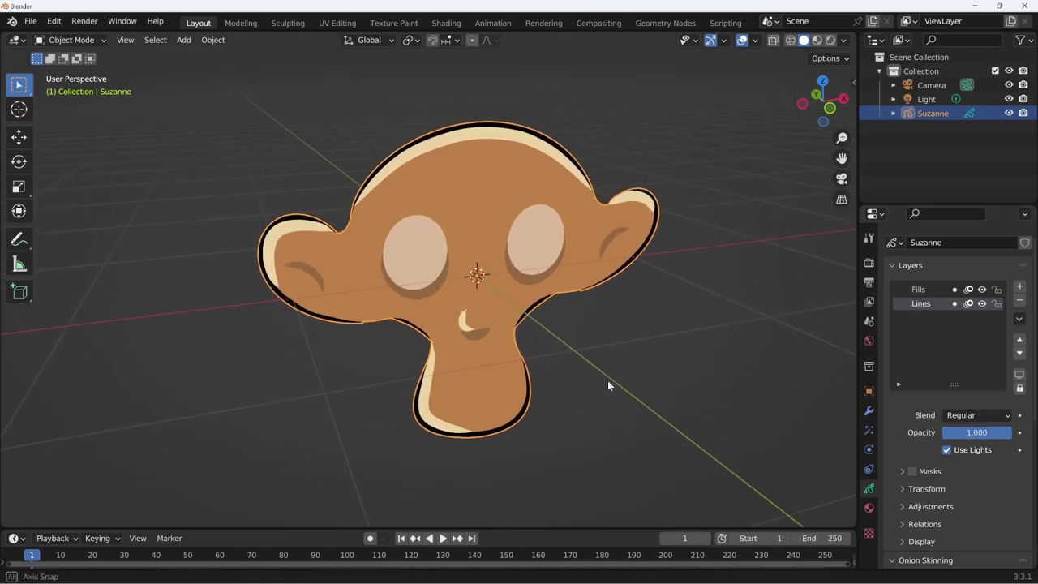
mouse_move(608, 380)
middle_down()
mouse_move(556, 380)
mouse_move(606, 374)
middle_up()
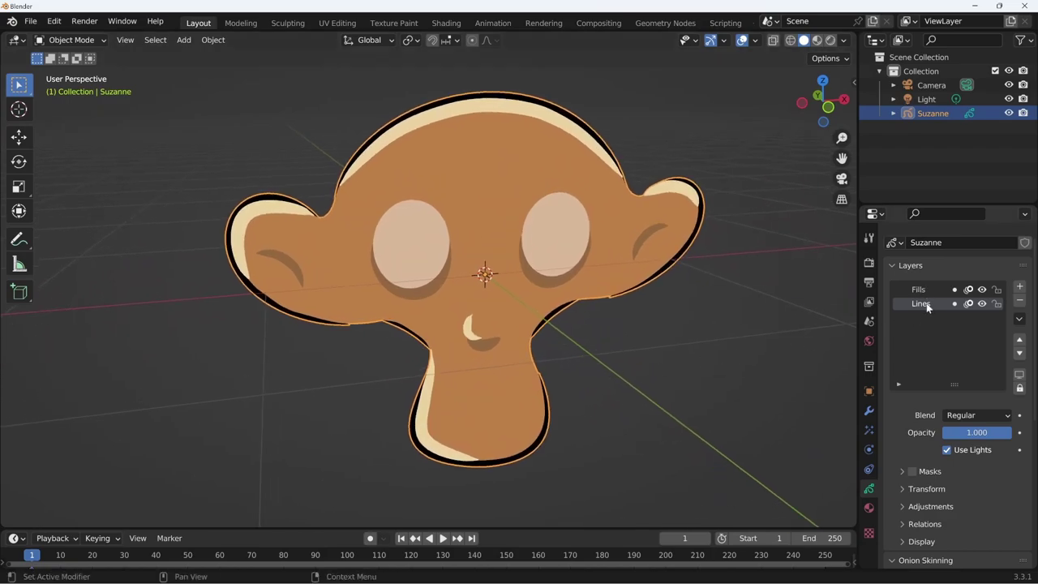
click(1020, 340)
middle_drag(633, 392, 748, 390)
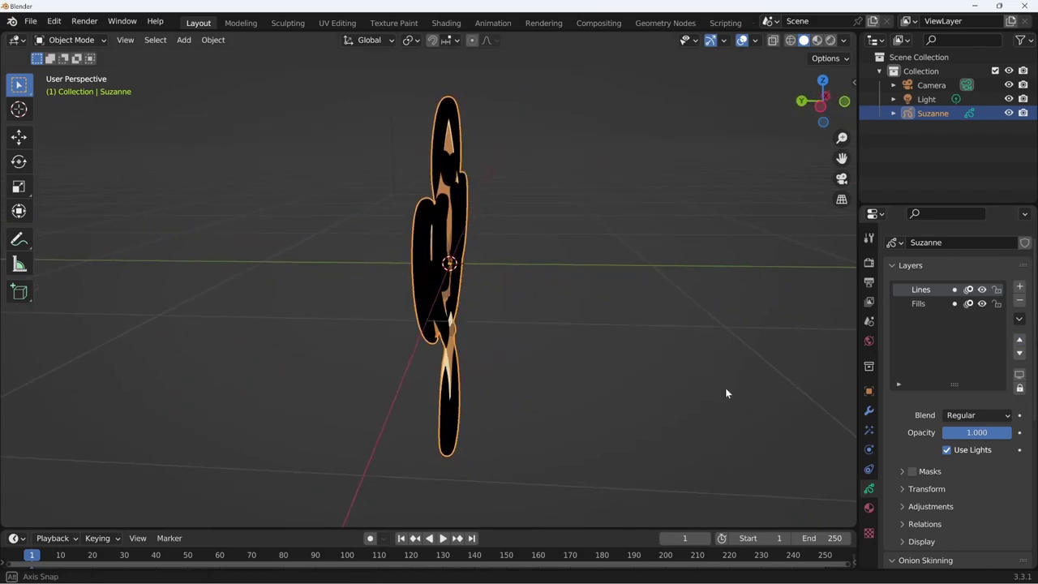
click(1020, 353)
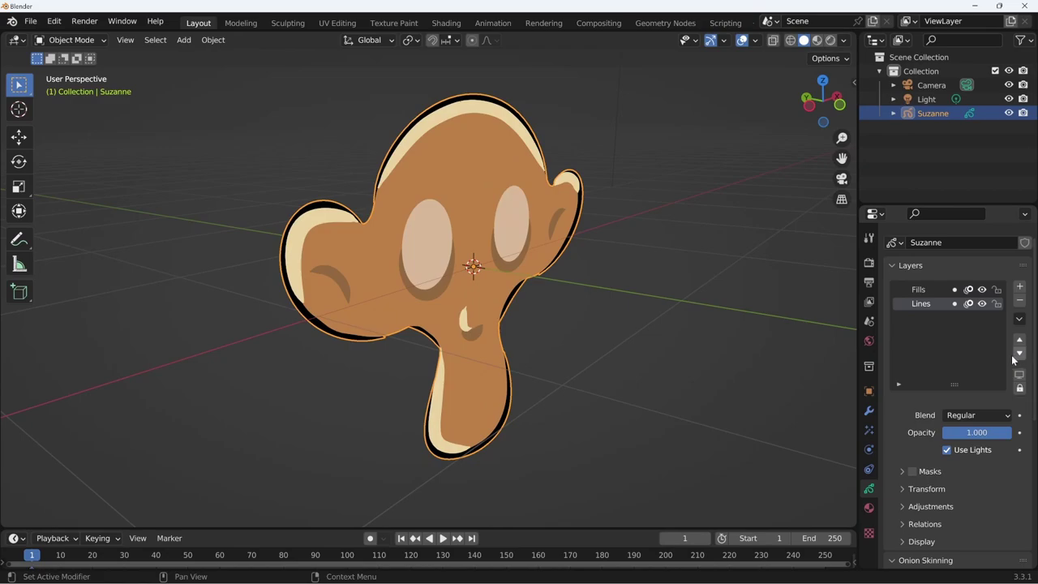
mouse_move(661, 436)
middle_down()
mouse_move(733, 455)
mouse_move(594, 454)
middle_up()
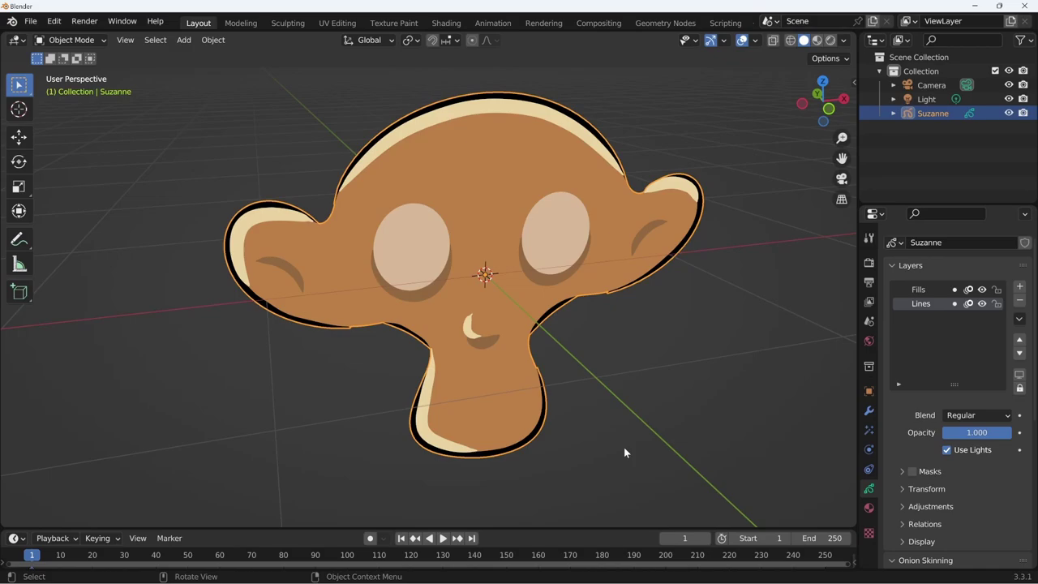
click(1020, 339)
mouse_move(701, 418)
middle_down()
mouse_move(672, 399)
mouse_move(613, 410)
middle_up()
scroll(627, 370, up, 2)
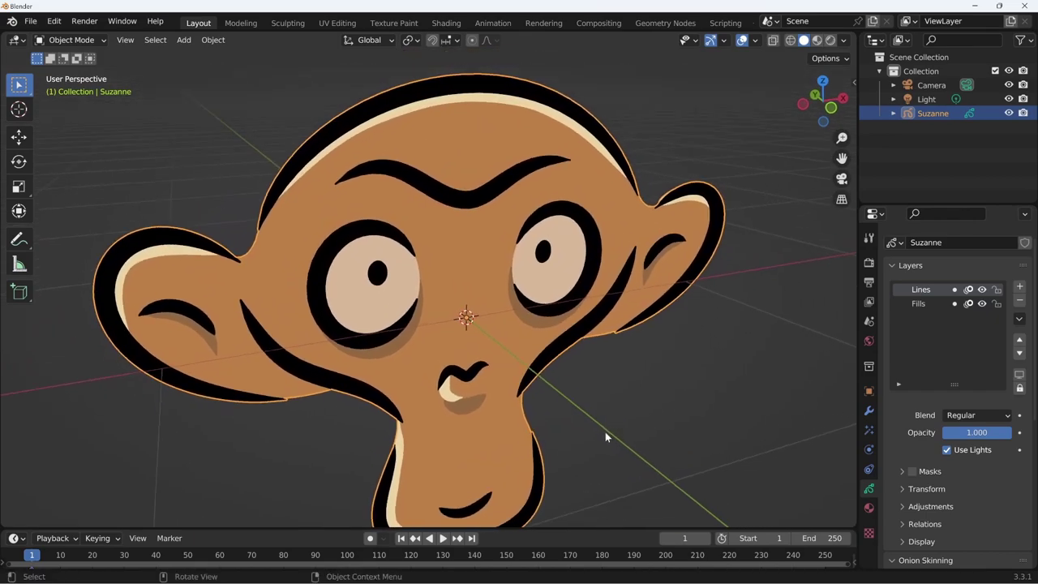
In Edit Mode, select the eye, eyebrow and mouth strokes in stroke select mode.
key(Tab)
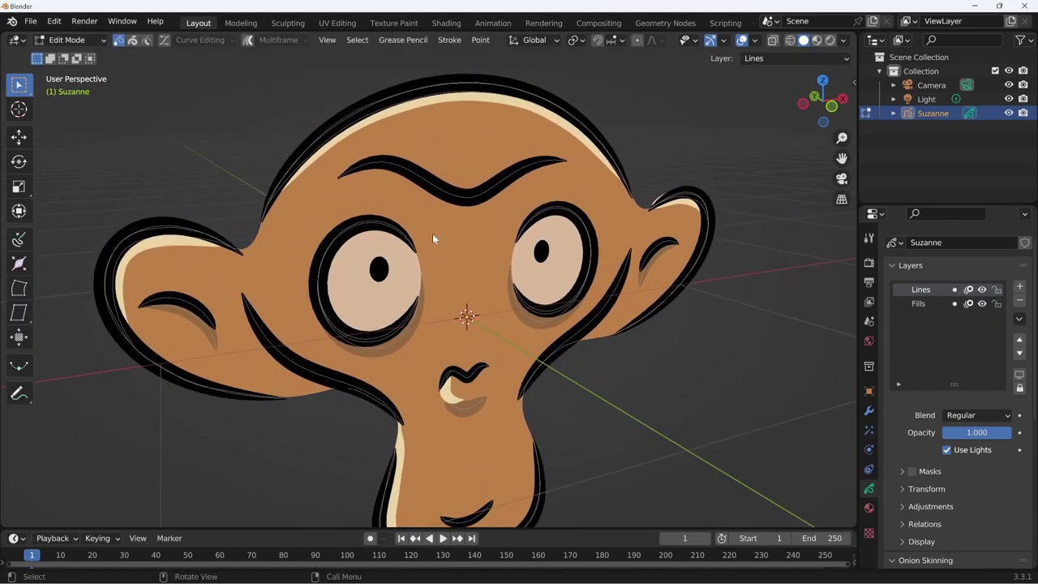
ctrl+right_drag(405, 204, 423, 357)
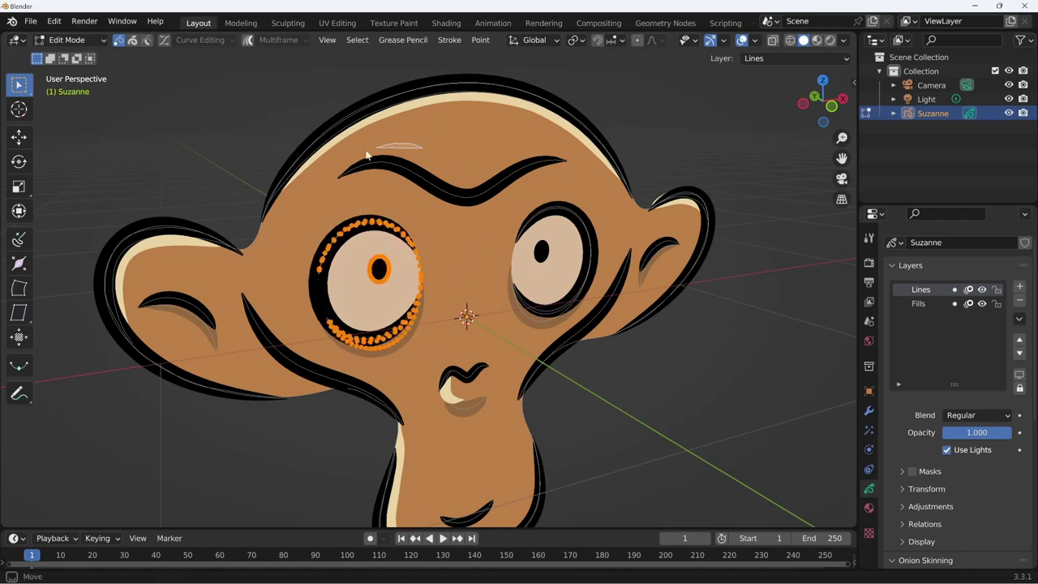
mouse_move(366, 154)
ctrl+right_down()
mouse_move(543, 188)
mouse_move(604, 248)
ctrl+right_up()
key(2)
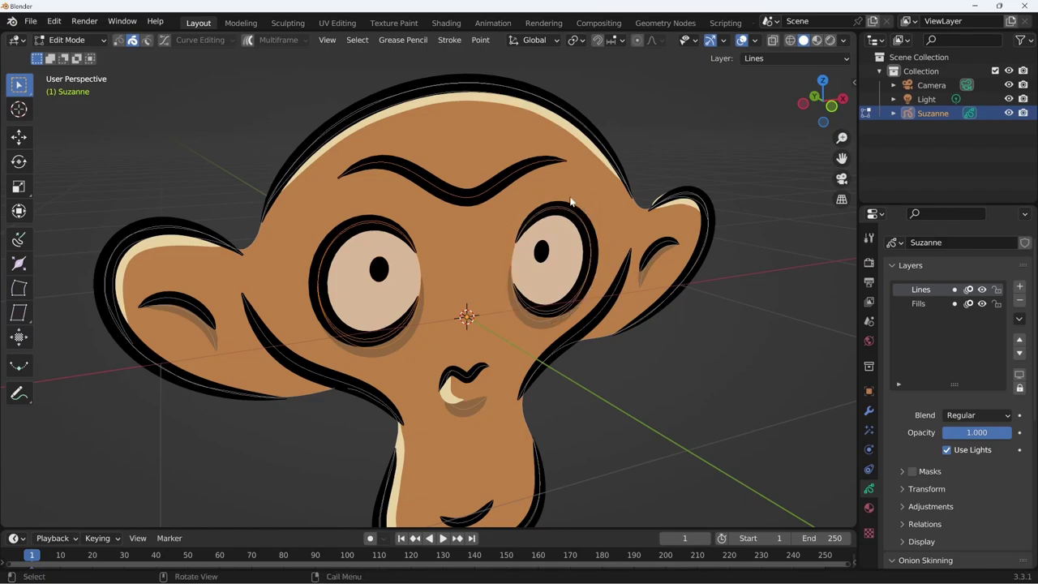
scroll(563, 304, down, 3)
mouse_move(562, 304)
middle_down()
mouse_move(533, 353)
mouse_move(563, 355)
middle_up()
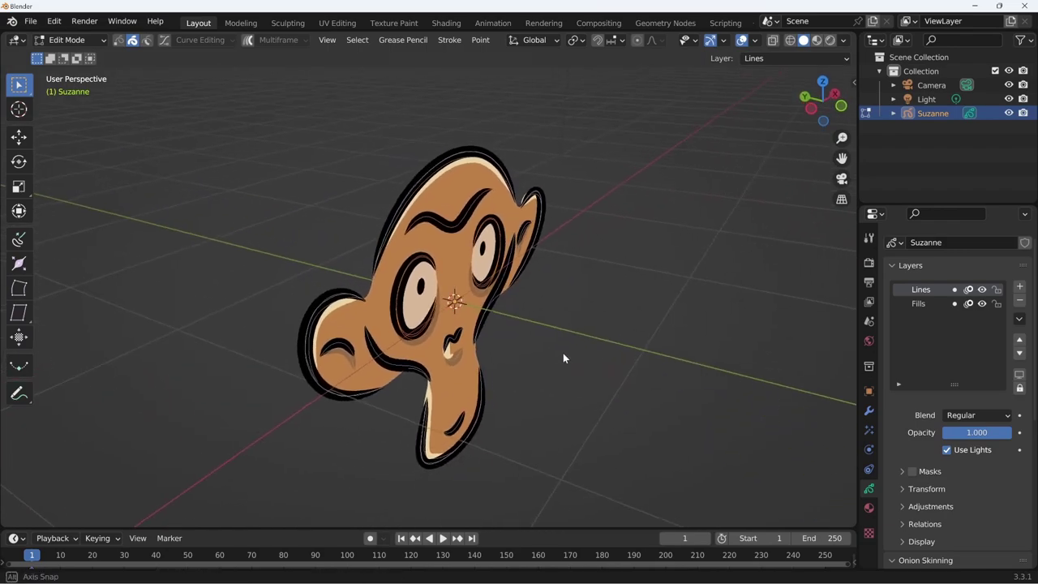
ctrl+right_drag(489, 341, 468, 347)
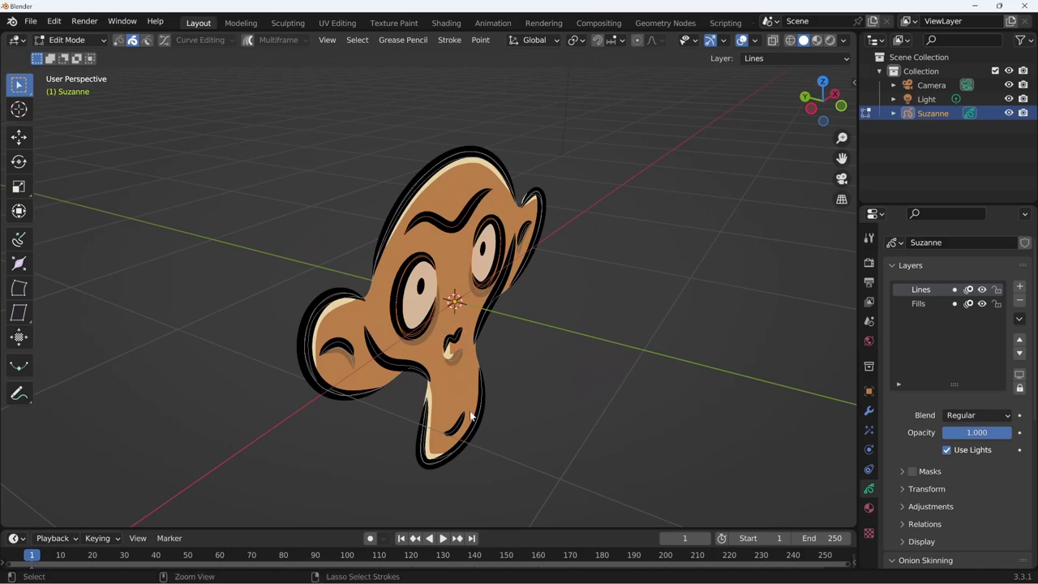
middle_drag(494, 401, 519, 394)
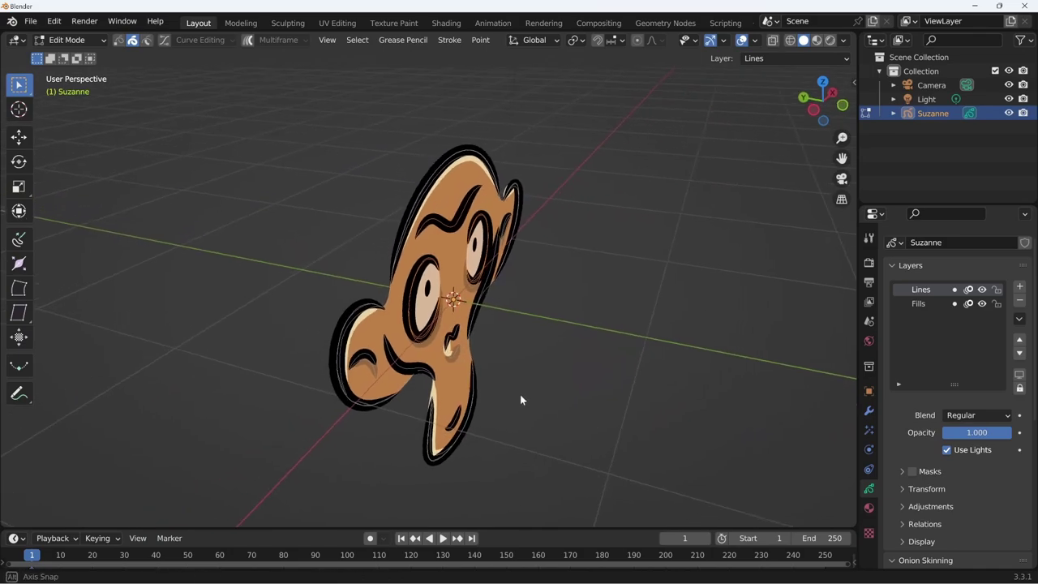
Move the selected face strokes along the Y axis and return to Object Mode.
key(g)
key(y)
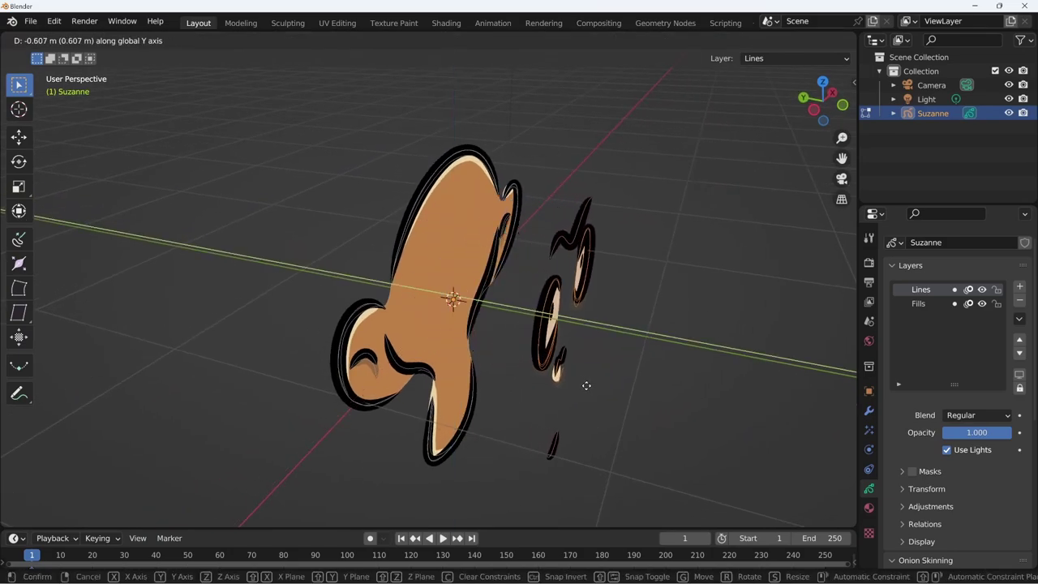
click(550, 379)
middle_drag(581, 405, 540, 360)
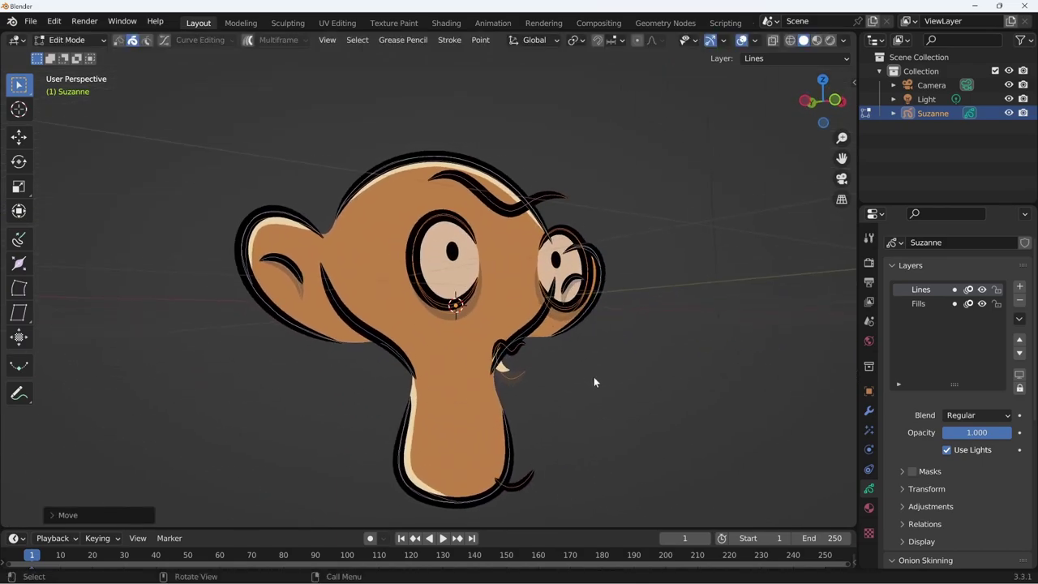
key(Tab)
Orbit around Suzanne in Object Mode and make the Lines layer active.
mouse_move(622, 388)
middle_down()
mouse_move(641, 338)
mouse_move(579, 411)
mouse_move(737, 428)
mouse_move(702, 397)
mouse_move(717, 413)
mouse_move(676, 428)
mouse_move(698, 426)
mouse_move(491, 238)
mouse_move(486, 358)
mouse_move(488, 254)
mouse_move(494, 349)
mouse_move(487, 341)
mouse_move(441, 361)
mouse_move(495, 314)
mouse_move(542, 380)
mouse_move(511, 357)
mouse_move(497, 370)
mouse_move(575, 358)
mouse_move(678, 369)
mouse_move(618, 424)
mouse_move(625, 414)
mouse_move(558, 331)
middle_up()
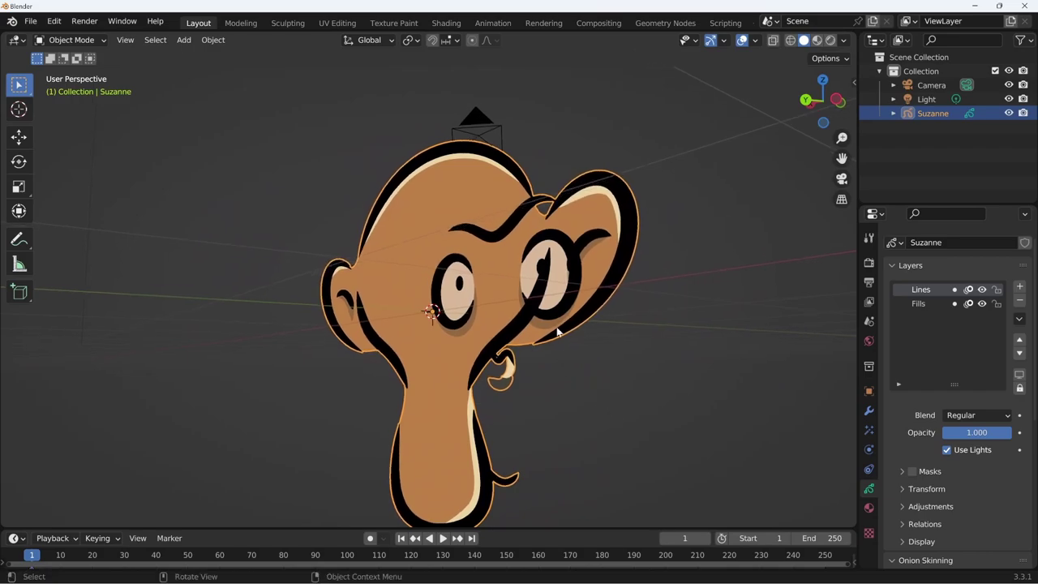
mouse_move(665, 352)
middle_down()
mouse_move(667, 378)
mouse_move(545, 375)
mouse_move(519, 389)
mouse_move(528, 408)
middle_up()
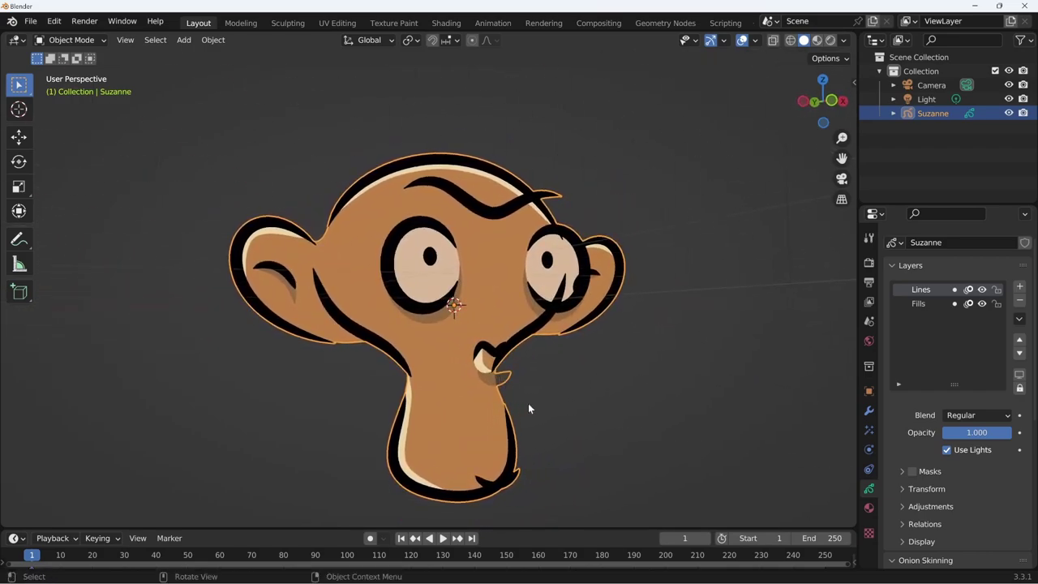
click(921, 290)
Move Lines below Fills, deselect Suzanne, and orbit to see outlines hidden behind fills.
click(1019, 353)
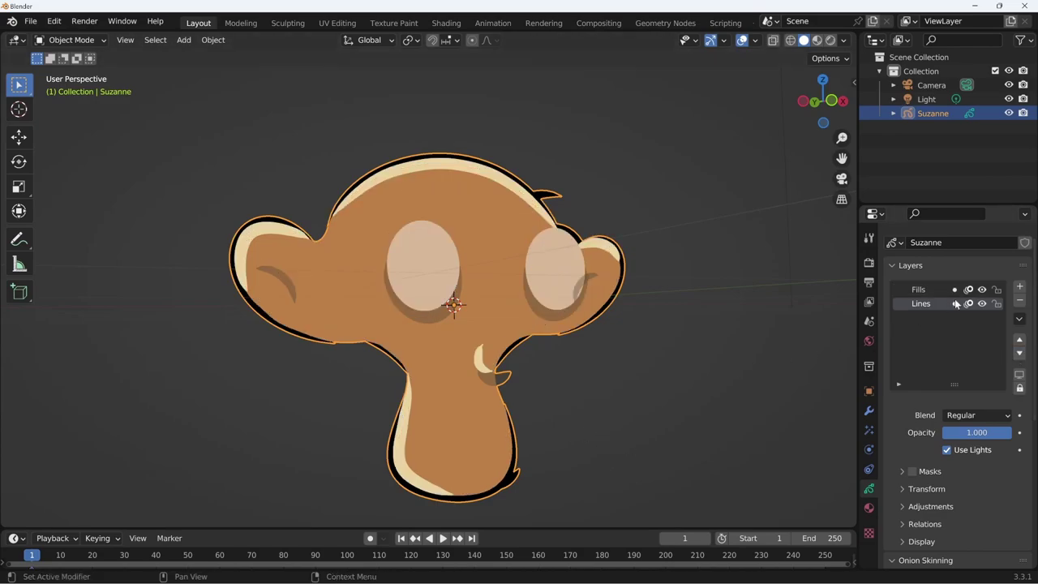
mouse_move(551, 422)
middle_down()
mouse_move(631, 455)
mouse_move(739, 442)
mouse_move(735, 421)
mouse_move(702, 412)
mouse_move(657, 364)
mouse_move(528, 396)
mouse_move(543, 474)
mouse_move(634, 450)
middle_up()
click(735, 419)
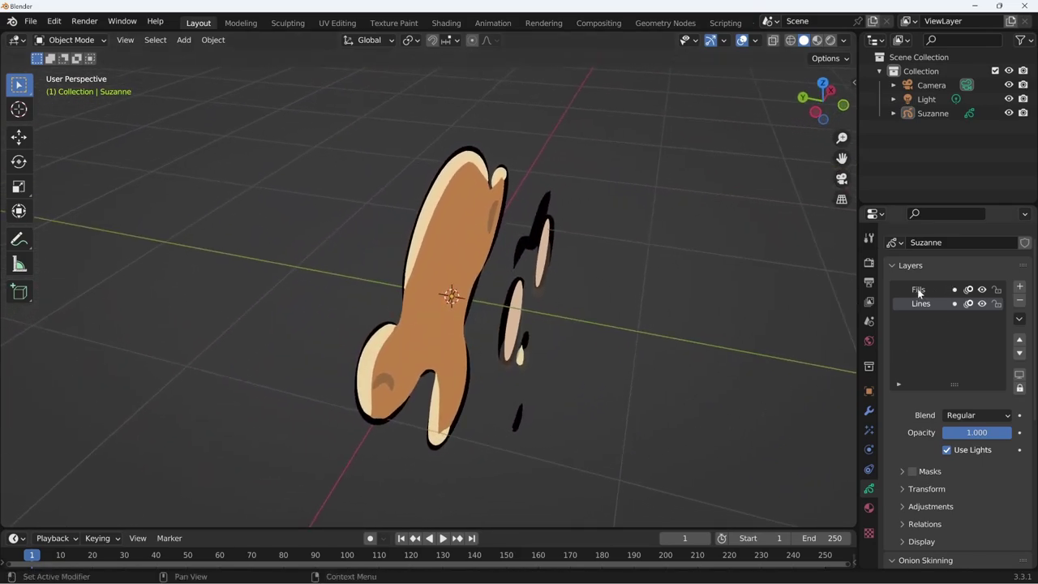
mouse_move(811, 340)
middle_down()
mouse_move(704, 397)
mouse_move(607, 350)
mouse_move(719, 362)
mouse_move(746, 378)
mouse_move(600, 369)
middle_up()
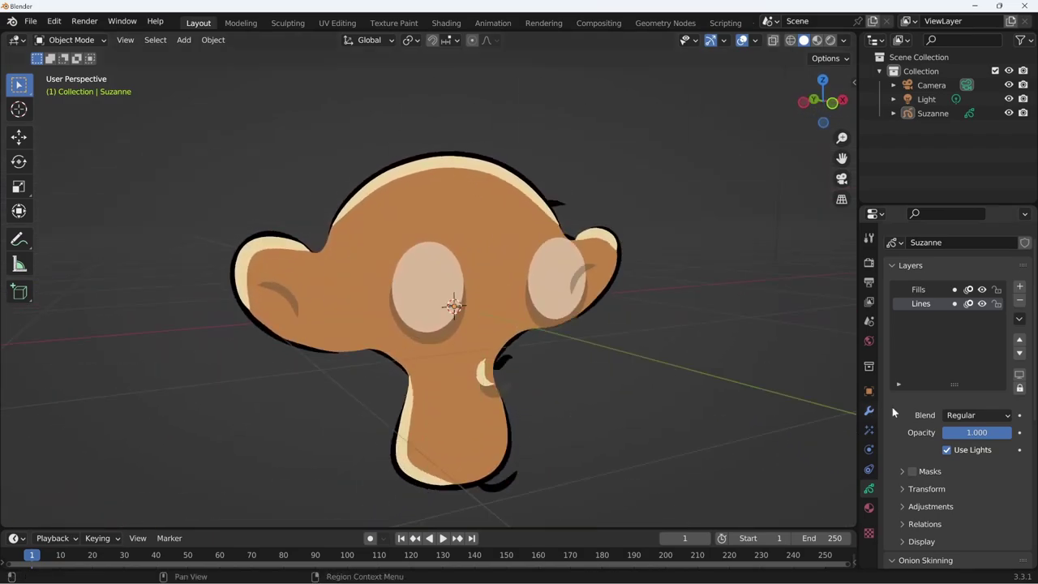
mouse_move(814, 452)
middle_down()
mouse_move(788, 452)
mouse_move(809, 454)
mouse_move(821, 474)
middle_up()
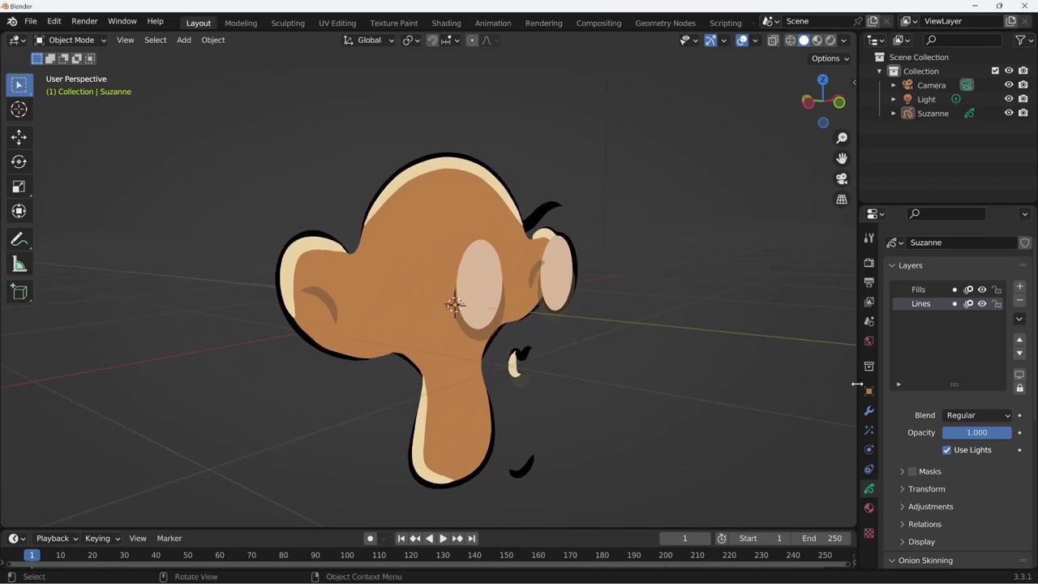
Put Lines back above Fills and set Stroke Depth Order to 3D Location.
click(1019, 339)
mouse_move(887, 376)
middle_down()
mouse_move(662, 421)
mouse_move(674, 448)
middle_up()
scroll(969, 525, down, 1)
scroll(969, 525, down, 5)
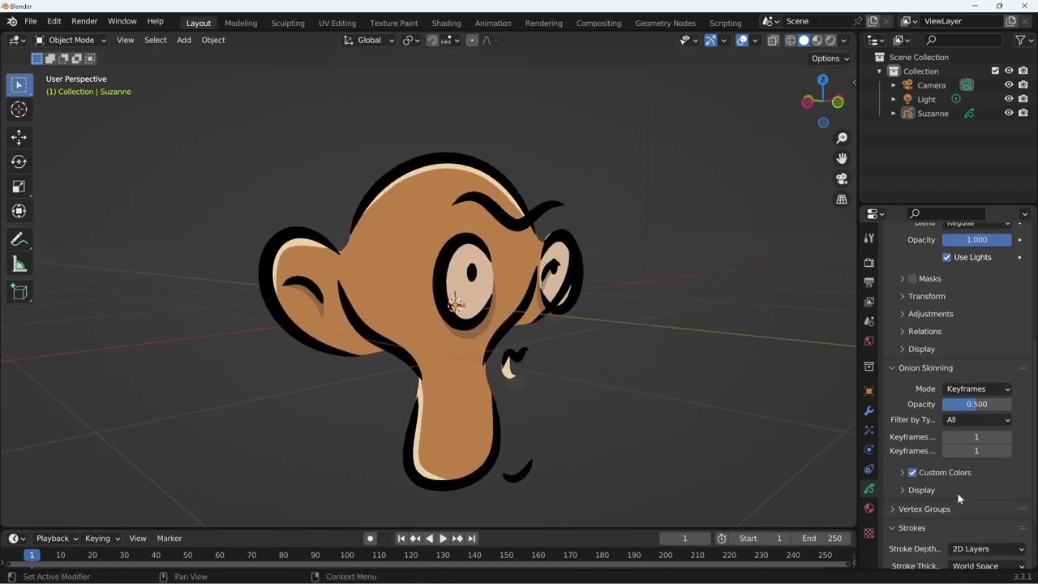
scroll(957, 493, down, 3)
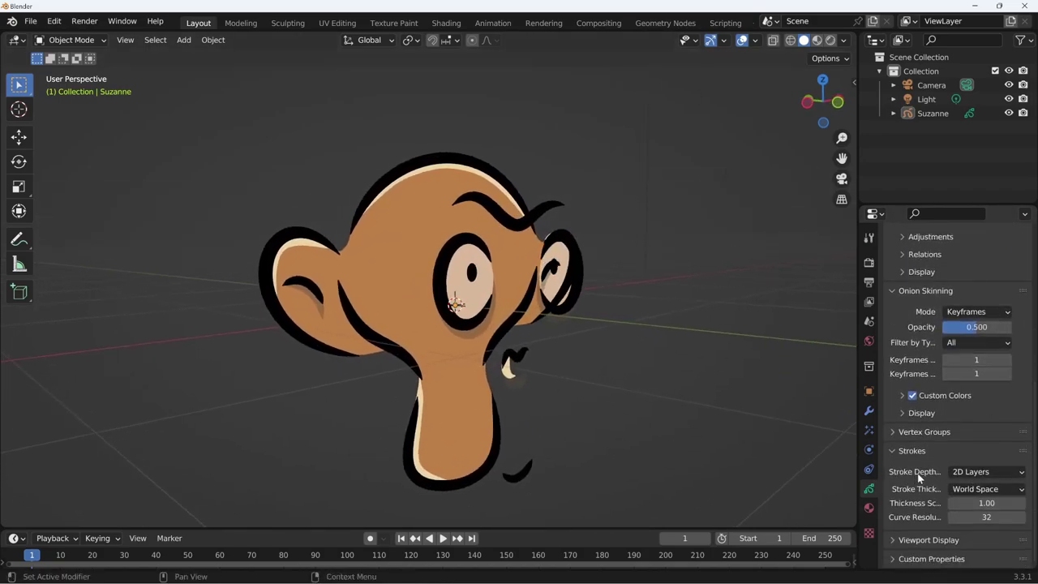
drag(854, 474, 784, 475)
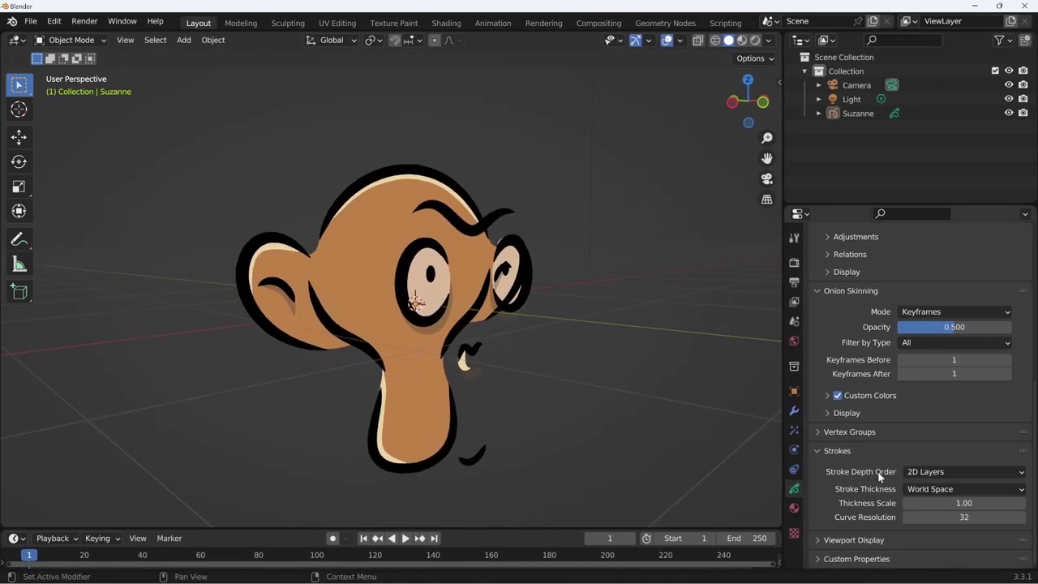
click(944, 472)
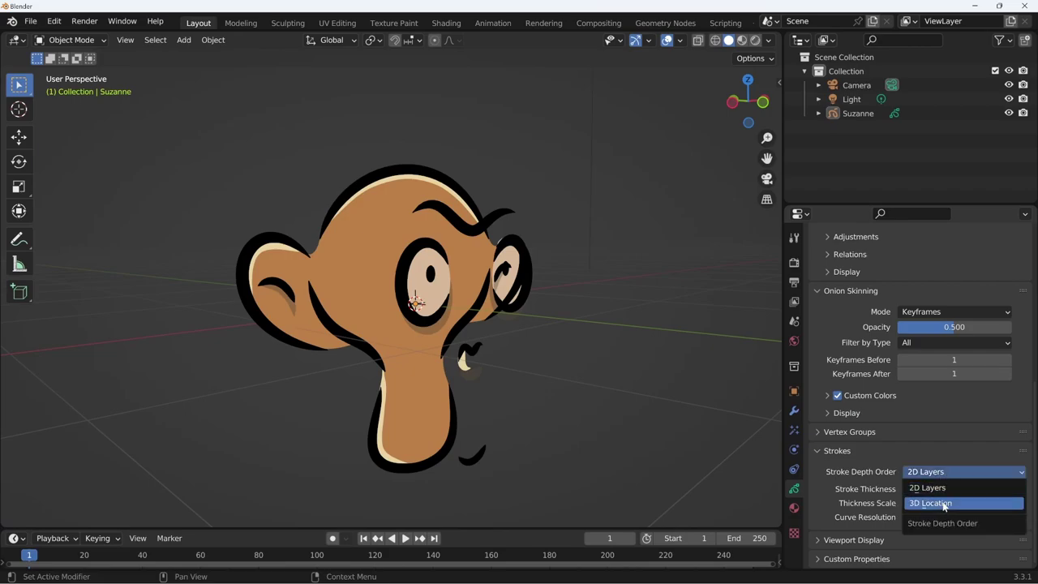
click(944, 506)
mouse_move(683, 463)
middle_down()
mouse_move(533, 445)
mouse_move(558, 464)
mouse_move(733, 447)
mouse_move(739, 440)
mouse_move(674, 447)
mouse_move(717, 442)
mouse_move(737, 417)
mouse_move(685, 455)
mouse_move(518, 446)
mouse_move(555, 407)
mouse_move(611, 393)
mouse_move(587, 407)
mouse_move(646, 373)
mouse_move(632, 345)
mouse_move(584, 389)
mouse_move(592, 395)
mouse_move(577, 395)
mouse_move(580, 408)
mouse_move(616, 398)
mouse_move(558, 421)
mouse_move(581, 405)
mouse_move(572, 414)
middle_up()
scroll(592, 393, up, 3)
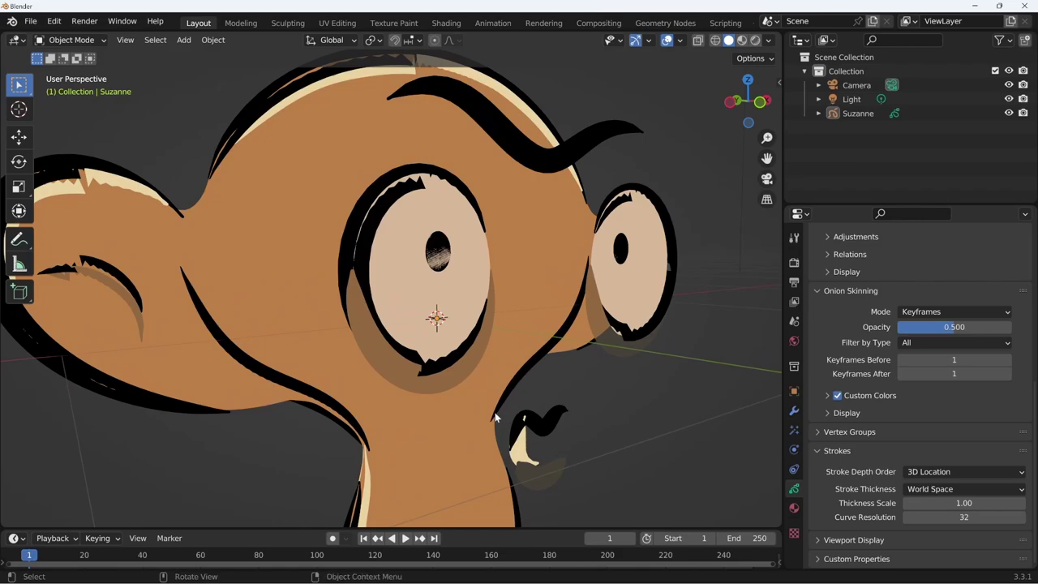
In Edit Mode, orbit close to the eyes and move the selected pupil stroke along Y.
key(Tab)
mouse_move(495, 417)
middle_down()
mouse_move(509, 407)
mouse_move(501, 387)
middle_up()
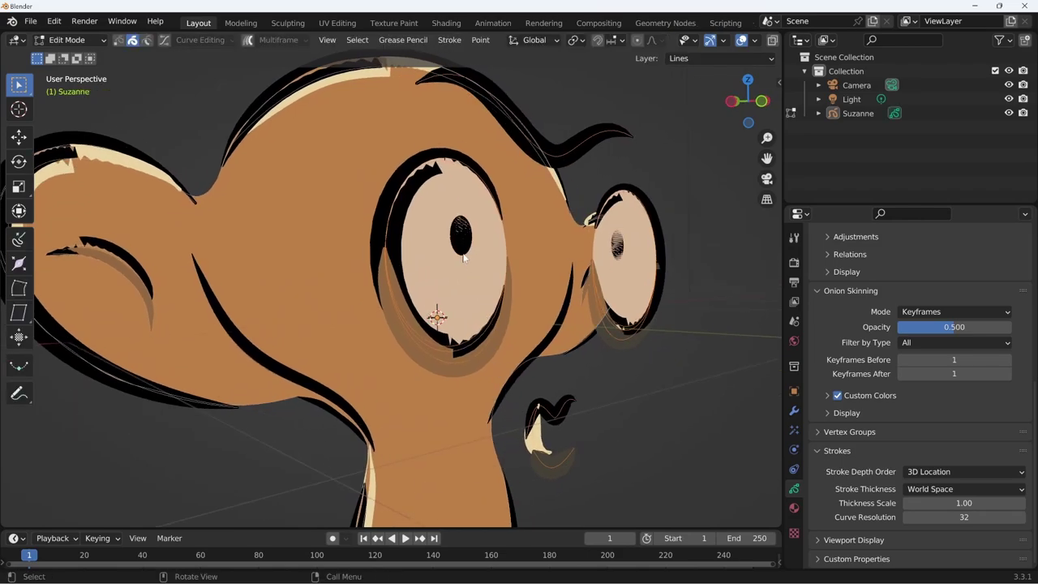
mouse_move(460, 257)
middle_down()
mouse_move(512, 274)
mouse_move(464, 372)
middle_up()
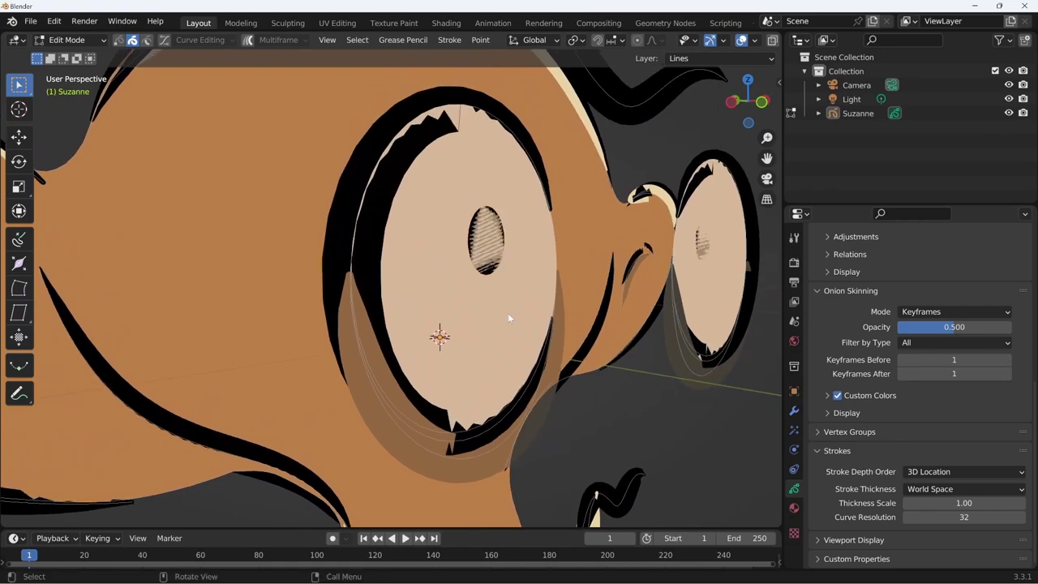
mouse_move(508, 313)
middle_down()
mouse_move(502, 240)
mouse_move(472, 277)
mouse_move(490, 317)
mouse_move(514, 290)
middle_up()
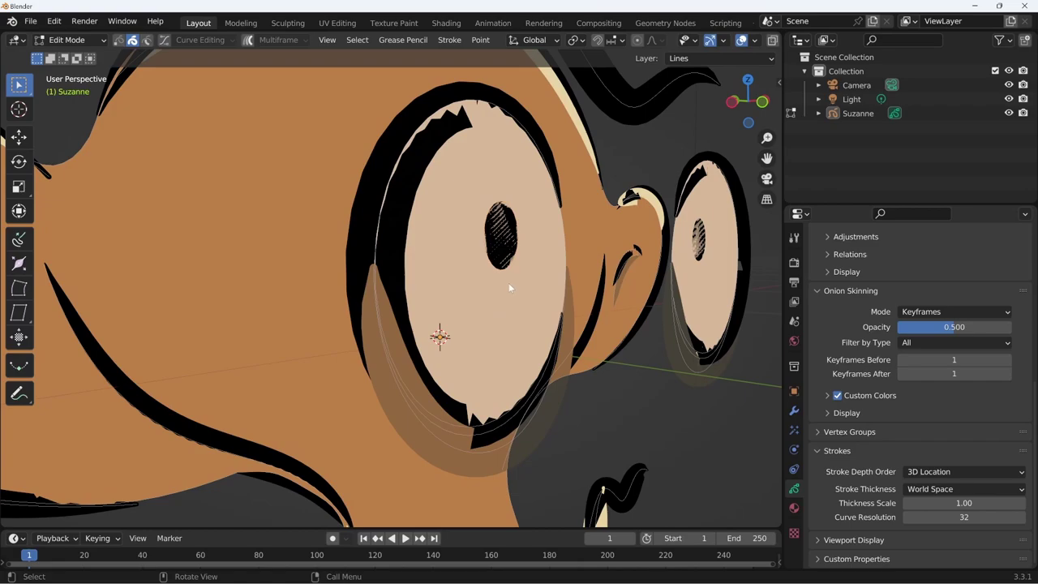
mouse_move(567, 241)
middle_down()
mouse_move(579, 355)
mouse_move(596, 362)
mouse_move(572, 342)
mouse_move(555, 350)
mouse_move(601, 369)
mouse_move(556, 360)
mouse_move(638, 374)
mouse_move(610, 378)
mouse_move(713, 257)
mouse_move(624, 333)
middle_up()
key(g)
key(y)
click(564, 357)
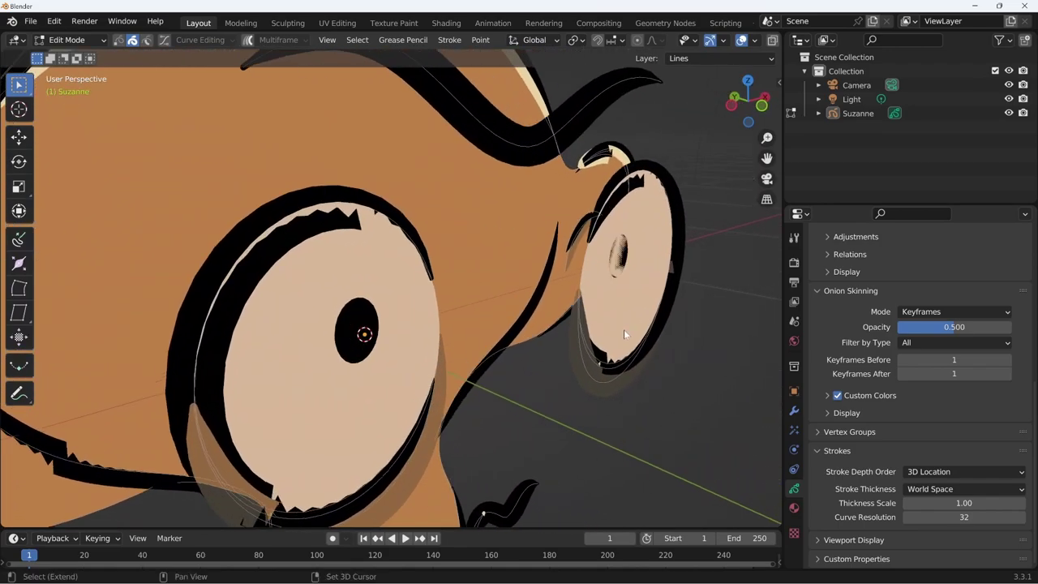
Nudge the selected eye stroke along the Y axis and orbit to check it.
key(g)
key(y)
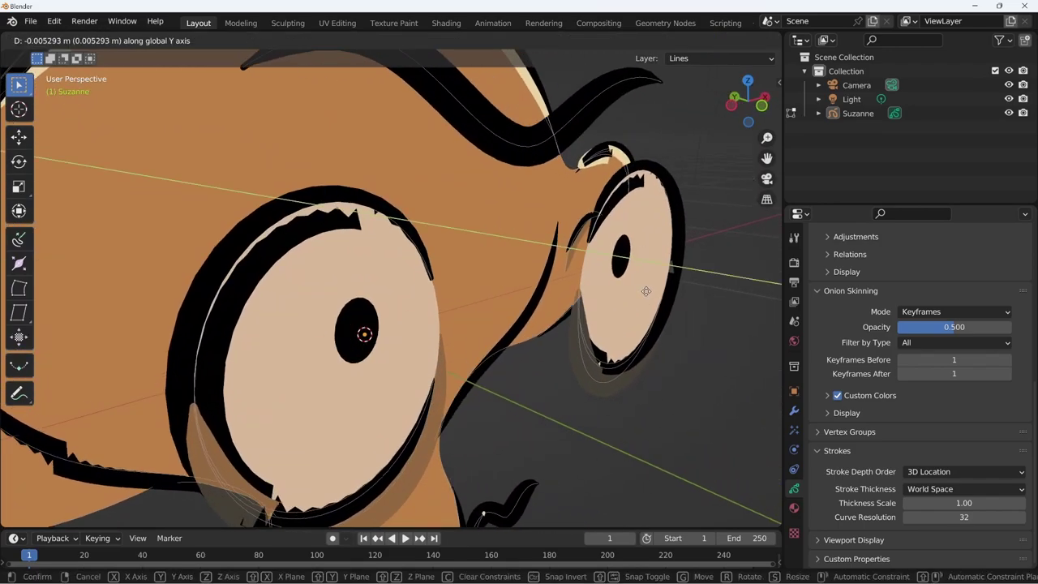
click(649, 300)
mouse_move(648, 300)
middle_down()
mouse_move(662, 308)
mouse_move(638, 309)
mouse_move(593, 373)
mouse_move(560, 341)
middle_up()
middle_drag(422, 396, 461, 421)
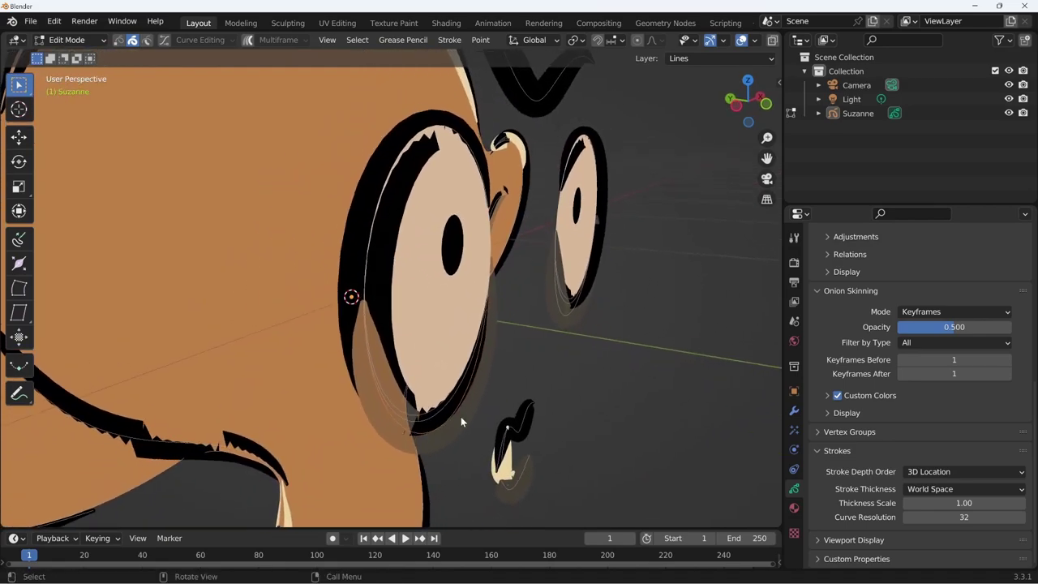
Move the eye strokes along Y twice more, about 0.009 m, then return to Object Mode.
key(g)
key(y)
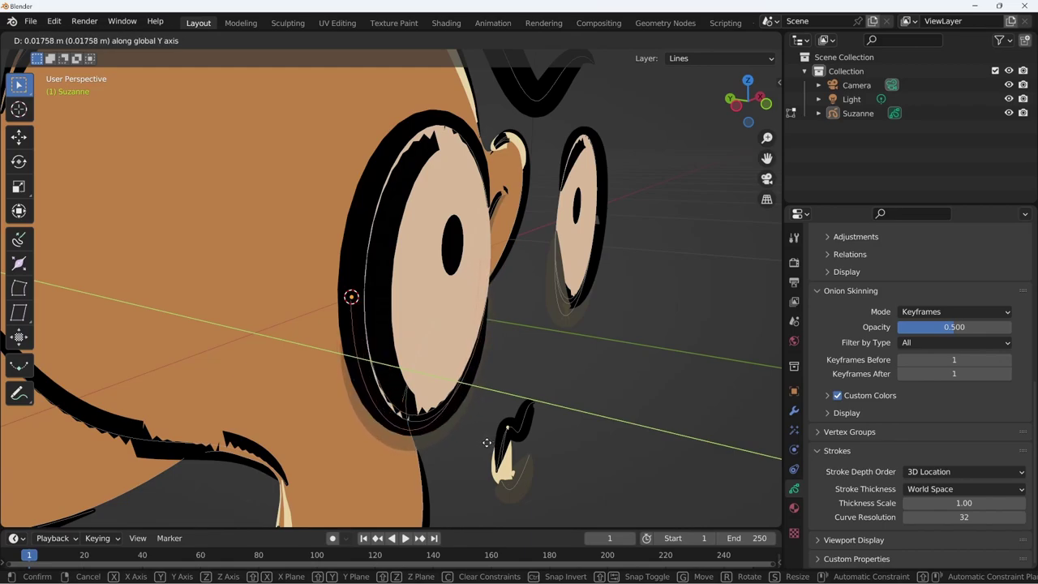
click(487, 443)
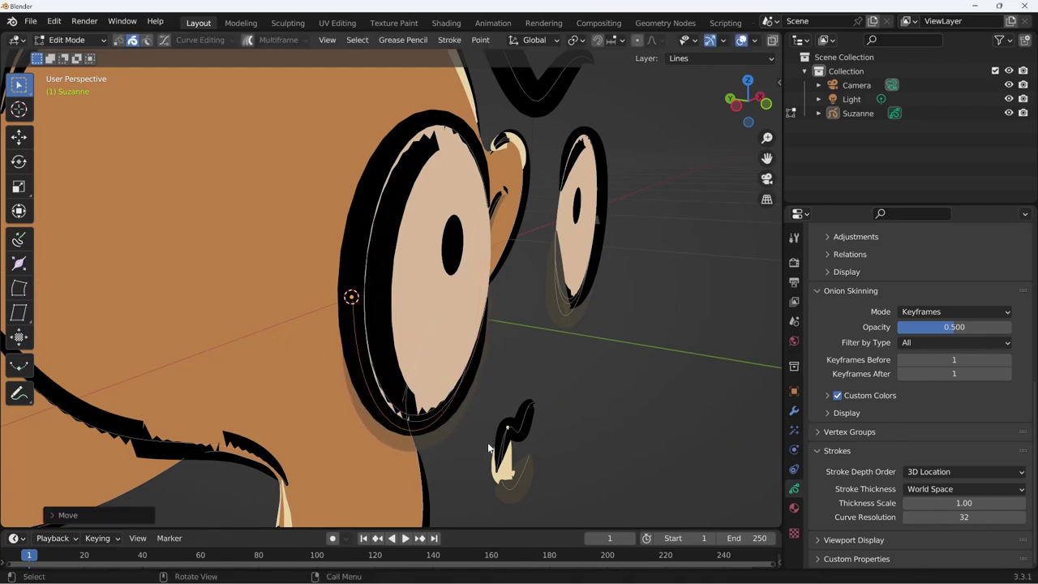
middle_drag(427, 421, 434, 425)
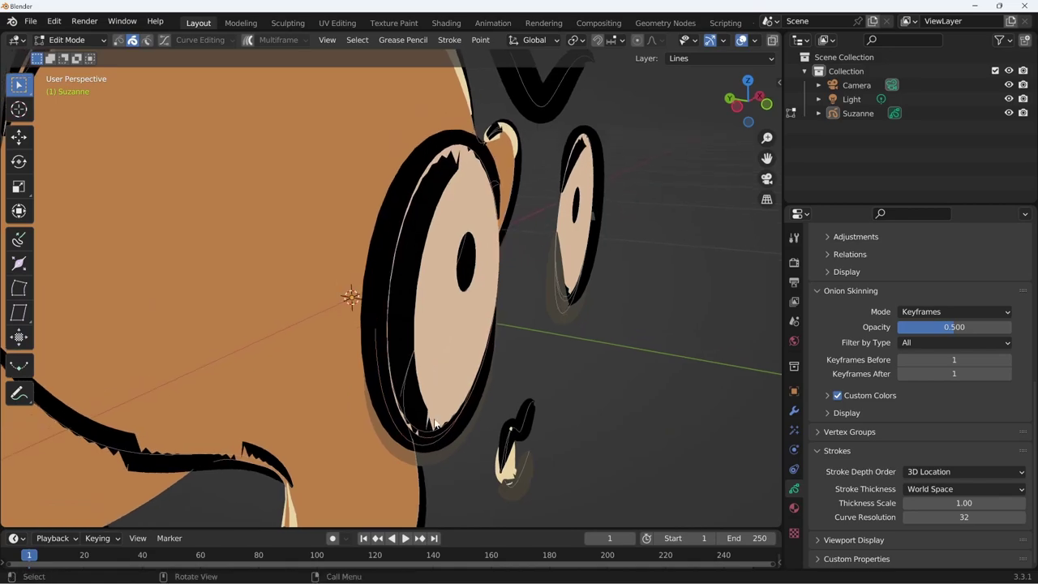
key(g)
key(y)
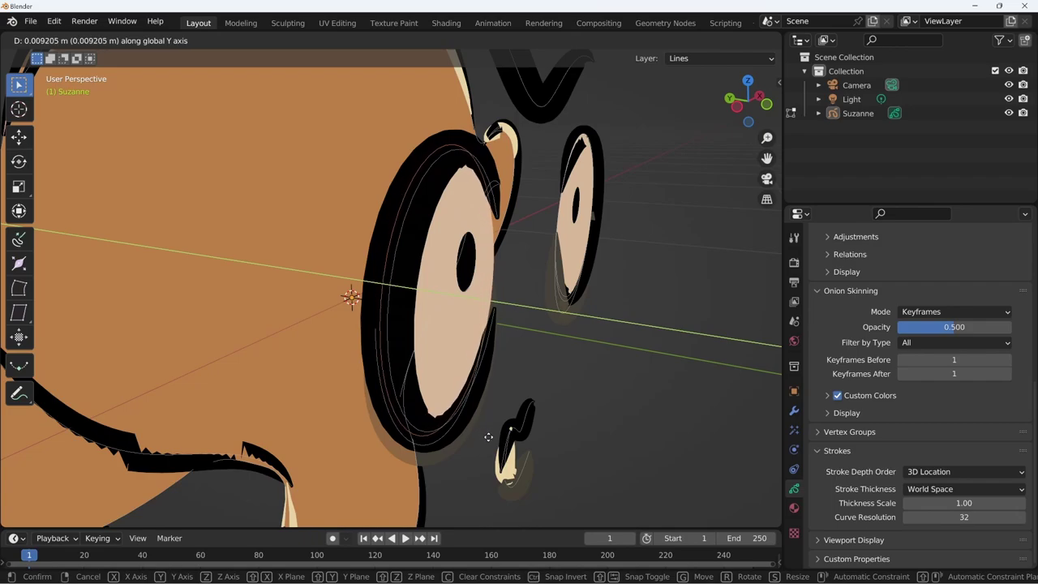
click(486, 442)
mouse_move(486, 442)
middle_down()
mouse_move(483, 374)
mouse_move(425, 405)
mouse_move(481, 384)
middle_up()
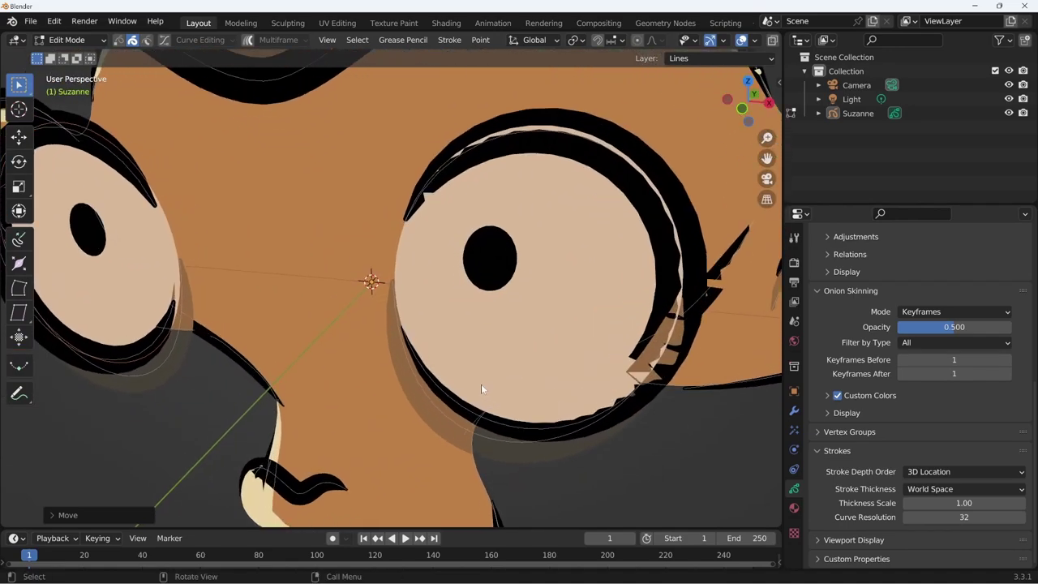
key(Tab)
mouse_move(565, 344)
middle_down()
mouse_move(445, 407)
mouse_move(547, 392)
mouse_move(443, 300)
middle_up()
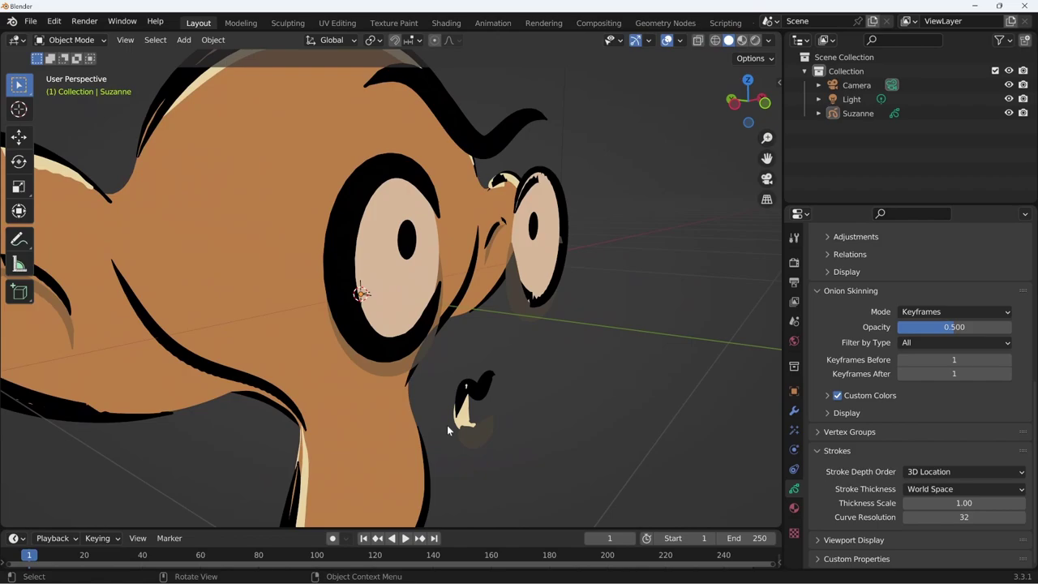
mouse_move(447, 425)
middle_down()
mouse_move(585, 409)
mouse_move(625, 165)
mouse_move(633, 197)
middle_up()
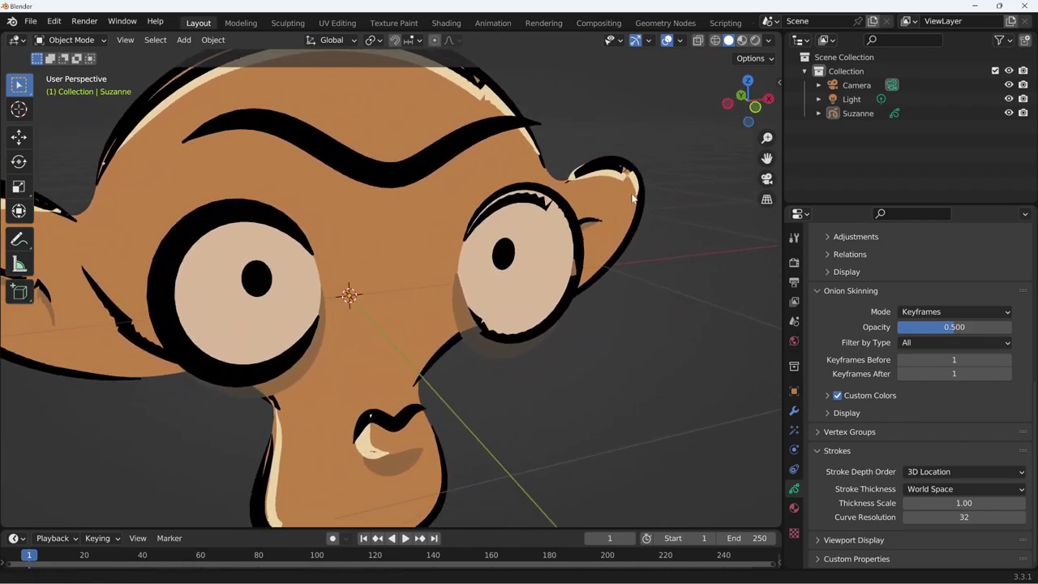
scroll(472, 404, down, 5)
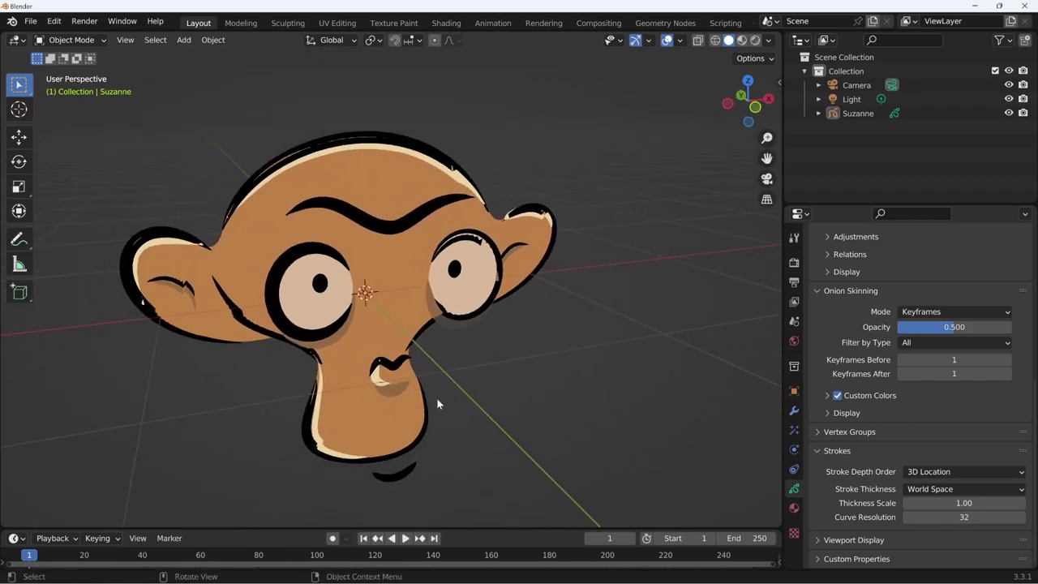
mouse_move(436, 398)
middle_down()
mouse_move(473, 395)
mouse_move(380, 259)
middle_up()
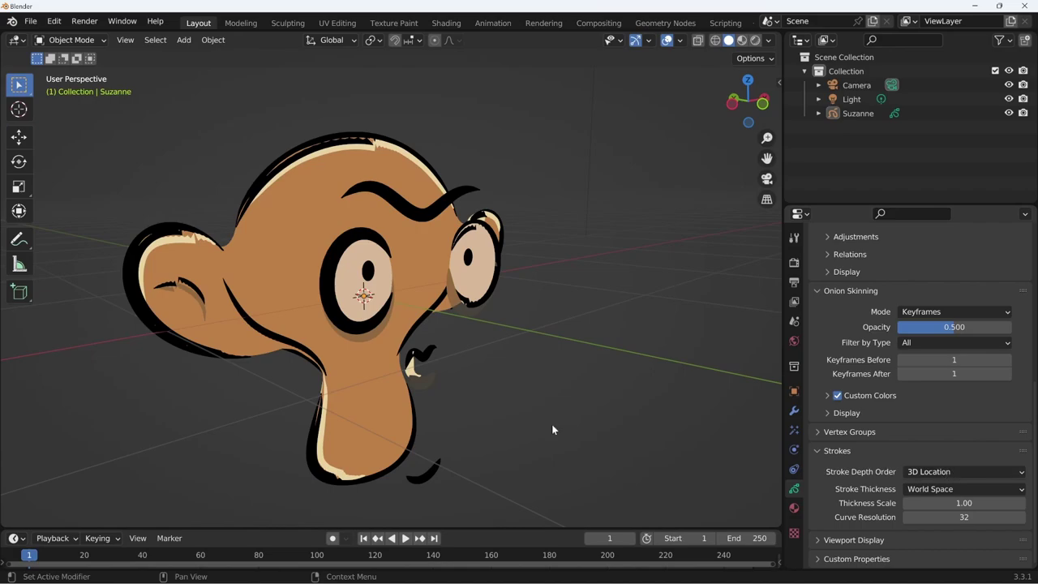
mouse_move(552, 426)
middle_down()
mouse_move(732, 404)
mouse_move(651, 395)
mouse_move(523, 425)
mouse_move(601, 409)
mouse_move(719, 424)
mouse_move(630, 389)
mouse_move(526, 420)
middle_up()
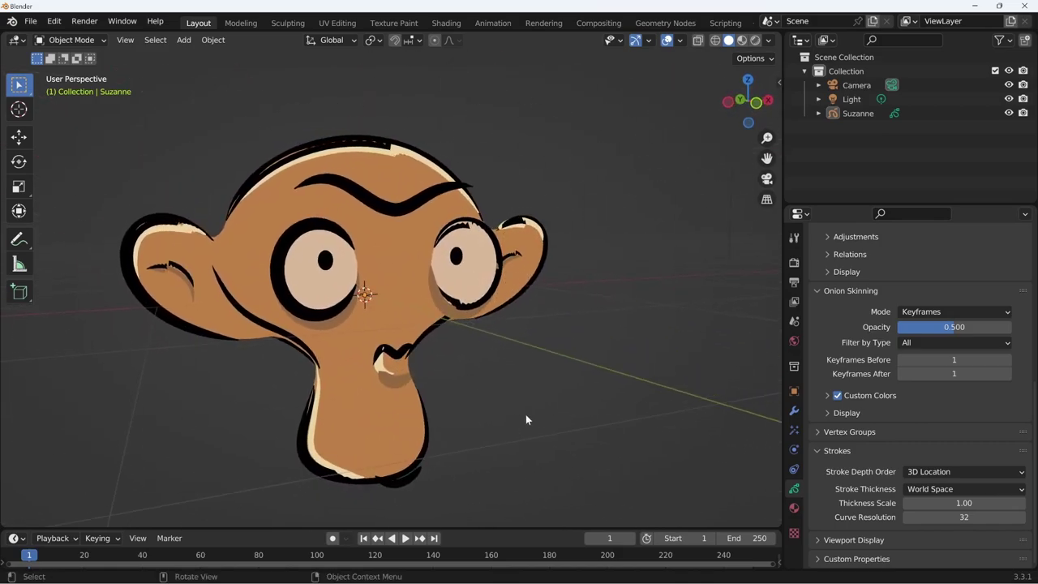
Switch Stroke Depth Order to 2D Layers and orbit Suzanne to compare the eye strokes.
click(933, 472)
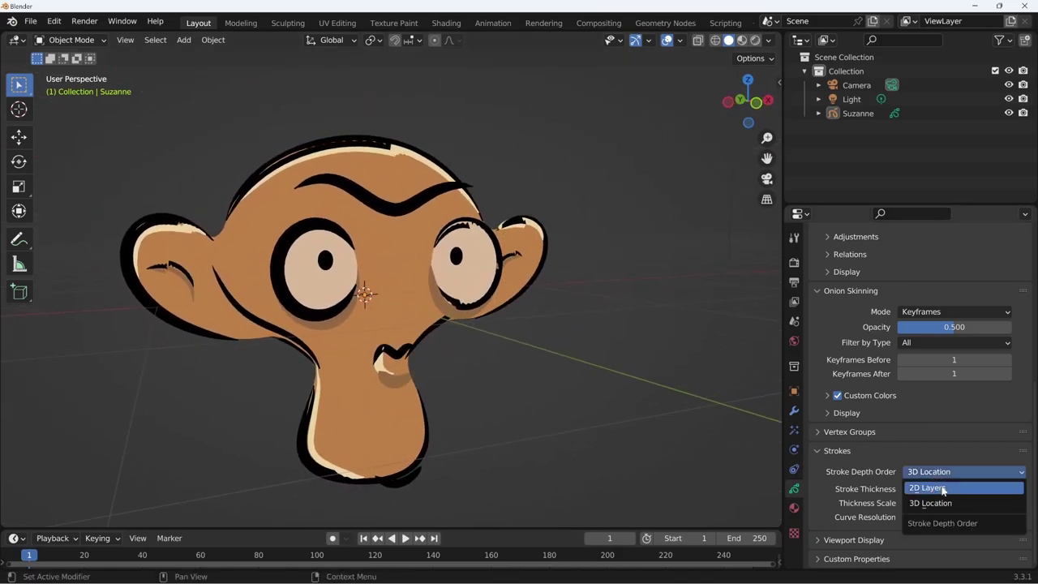
click(943, 488)
mouse_move(616, 468)
middle_down()
mouse_move(560, 447)
mouse_move(551, 464)
mouse_move(691, 413)
middle_up()
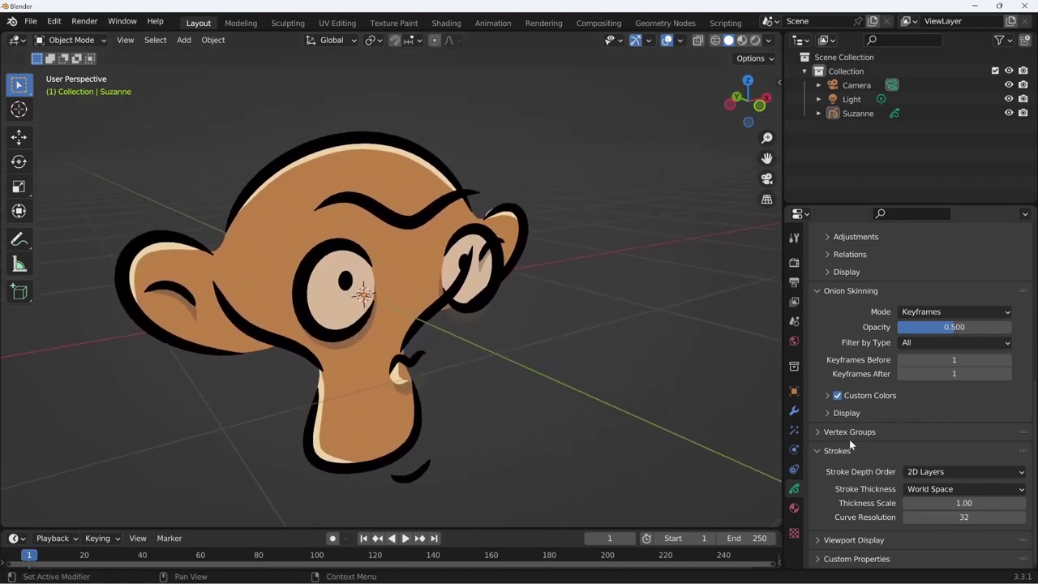
middle_drag(566, 454, 526, 346)
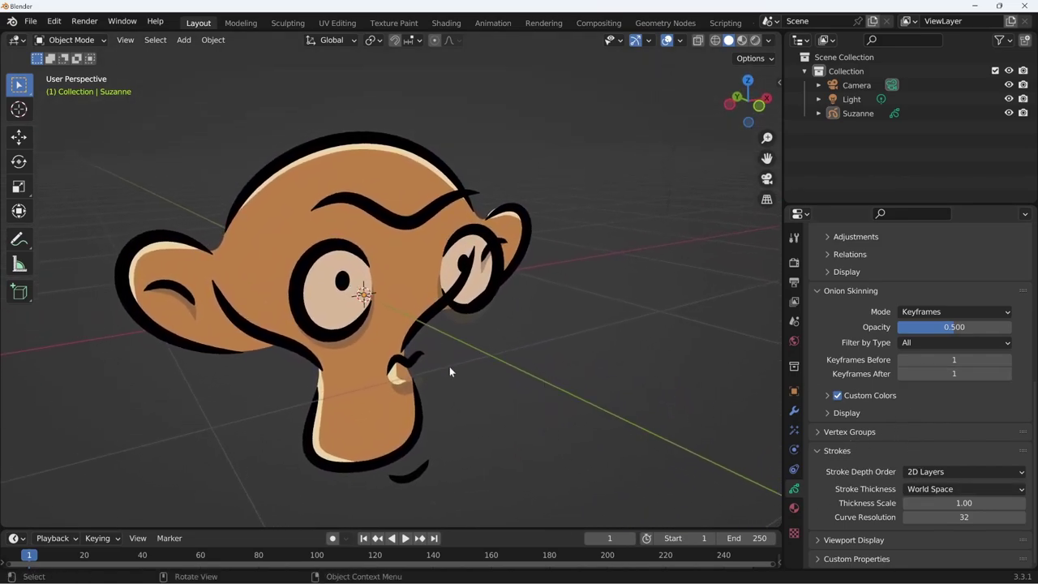
mouse_move(449, 372)
middle_down()
mouse_move(499, 414)
mouse_move(477, 464)
middle_up()
mouse_move(510, 432)
middle_down()
mouse_move(571, 416)
mouse_move(714, 421)
middle_up()
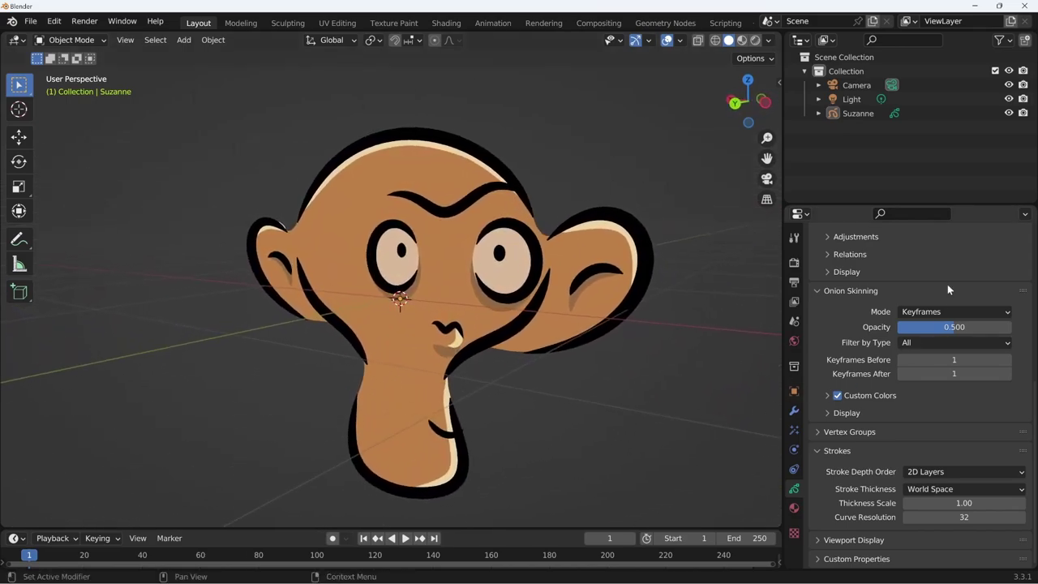
middle_drag(948, 290, 962, 529)
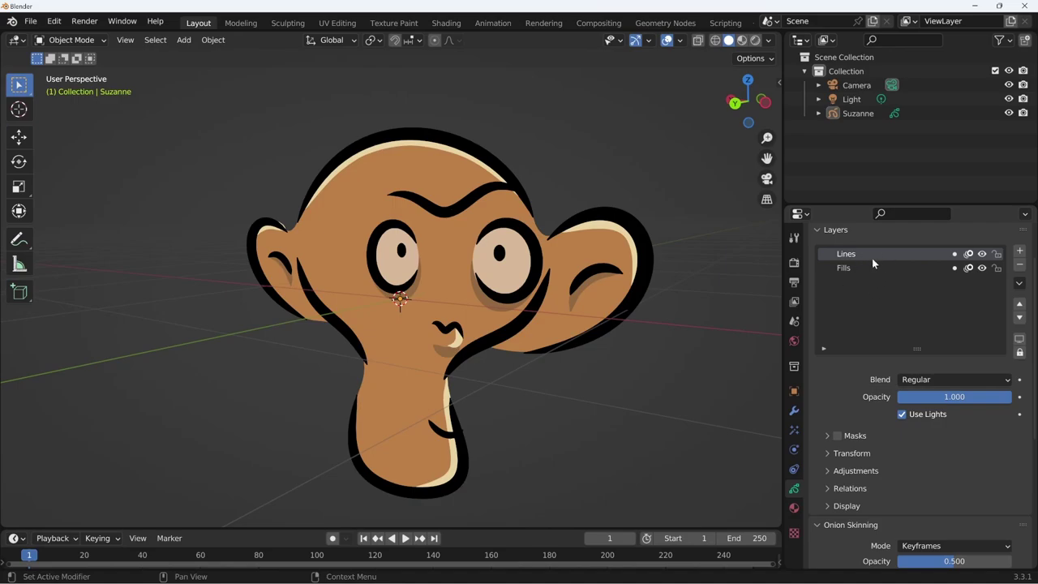
mouse_move(747, 401)
middle_down()
mouse_move(594, 415)
mouse_move(688, 418)
mouse_move(665, 420)
mouse_move(634, 500)
middle_up()
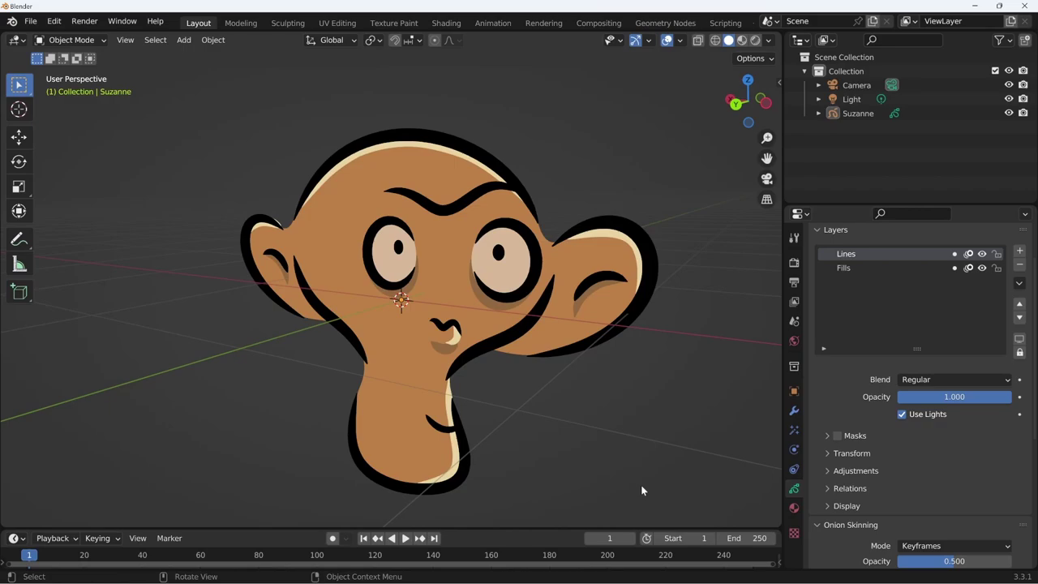
mouse_move(641, 488)
middle_down()
mouse_move(721, 380)
mouse_move(457, 408)
middle_up()
Change Stroke Depth Order to 3D Location and orbit toward a front view of Suzanne.
scroll(945, 367, down, 5)
scroll(945, 367, down, 3)
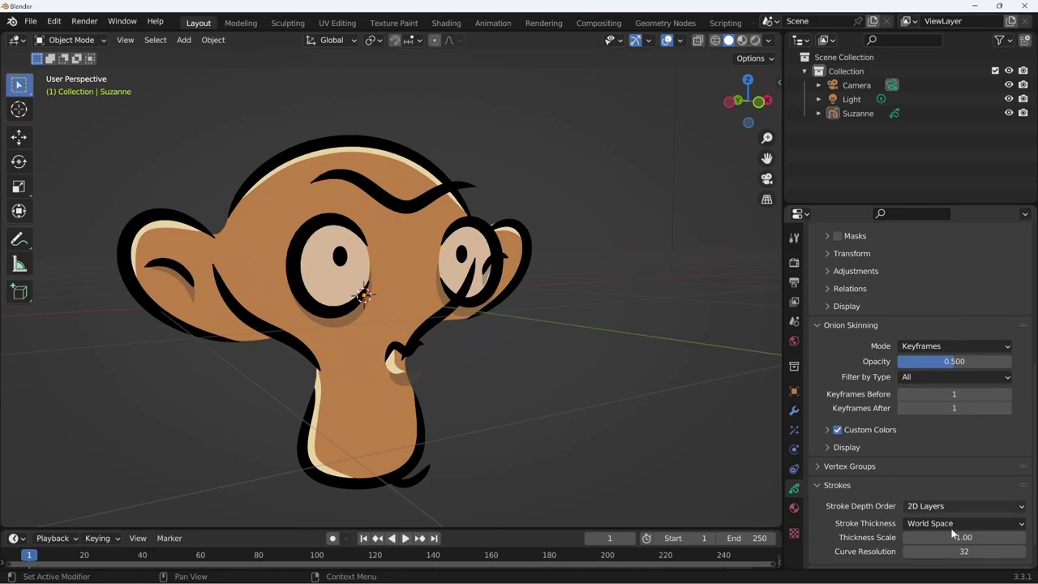
scroll(967, 432, down, 1)
click(949, 474)
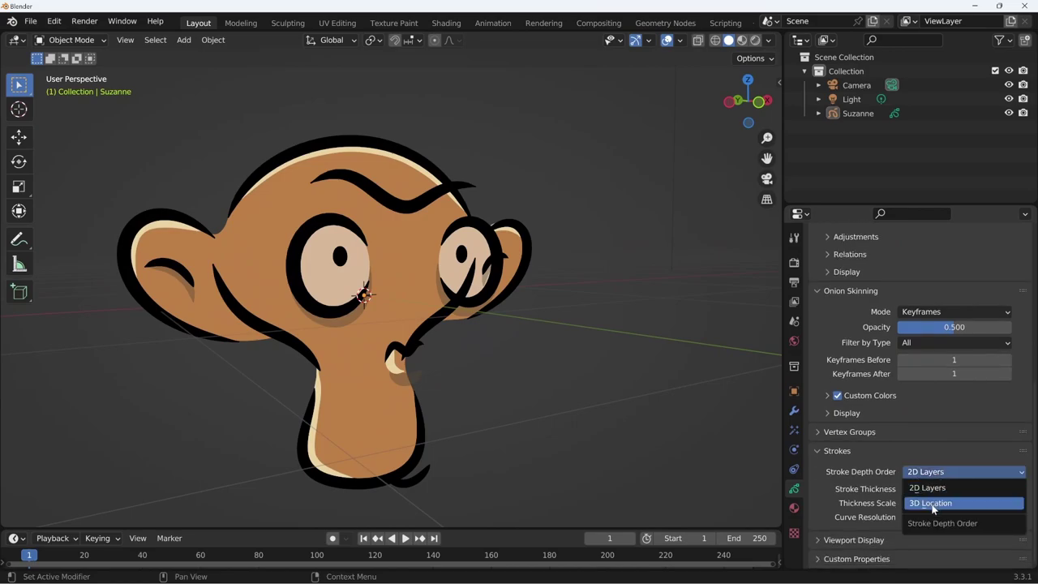
click(930, 502)
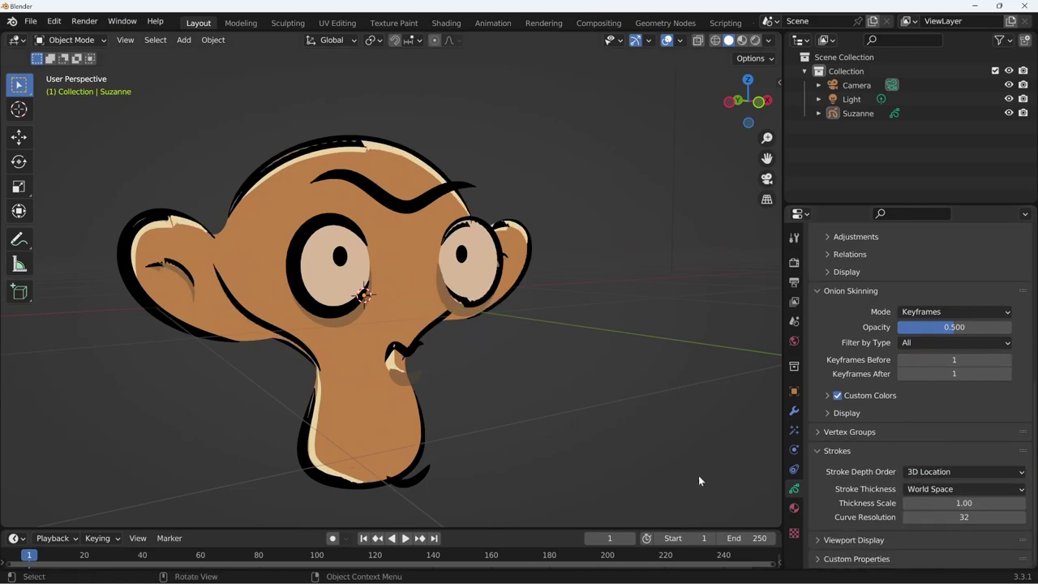
middle_drag(699, 481, 638, 460)
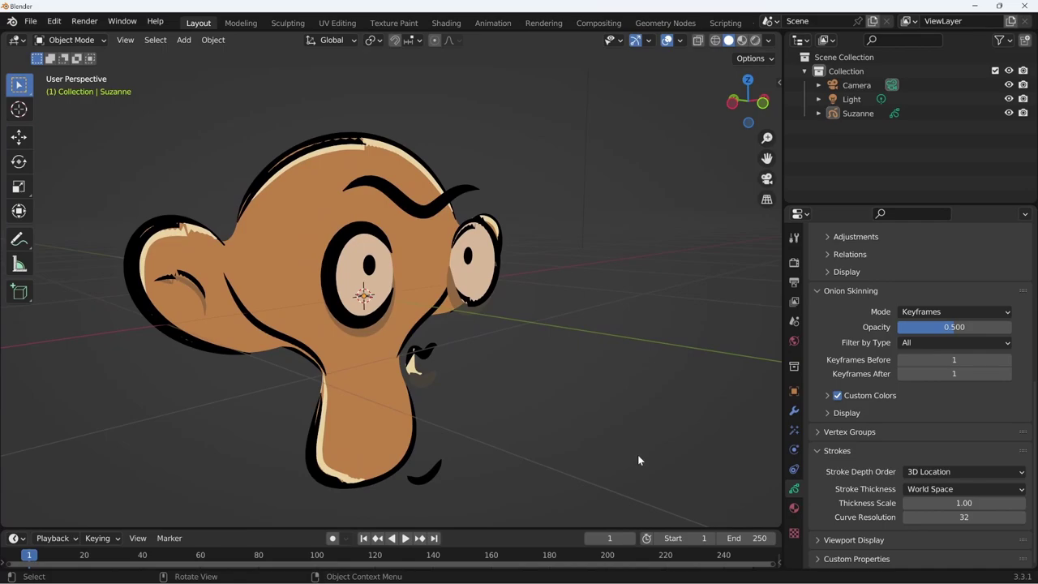
mouse_move(648, 428)
middle_down()
mouse_move(561, 407)
mouse_move(570, 420)
mouse_move(609, 421)
middle_up()
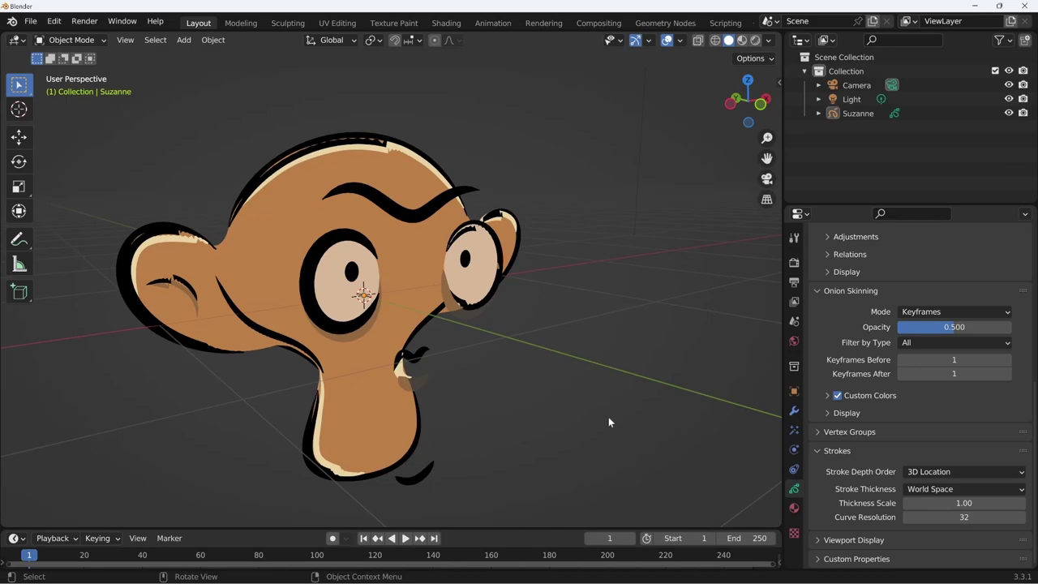
click(961, 476)
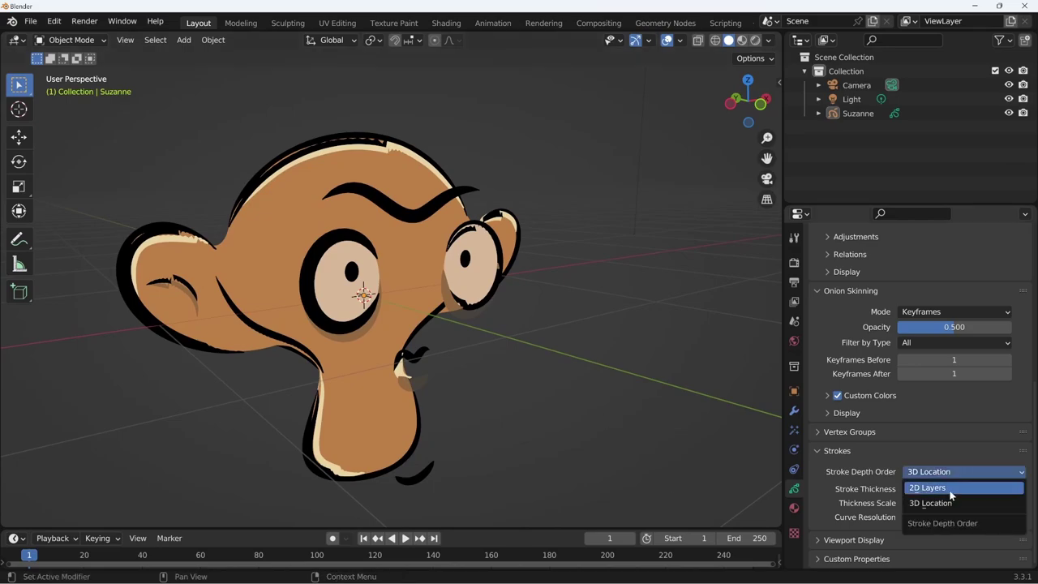
Set Suzanne's Stroke Depth Order back to 2D Layers, bringing the Layers panel into view.
click(948, 489)
scroll(898, 371, up, 3)
scroll(909, 341, up, 4)
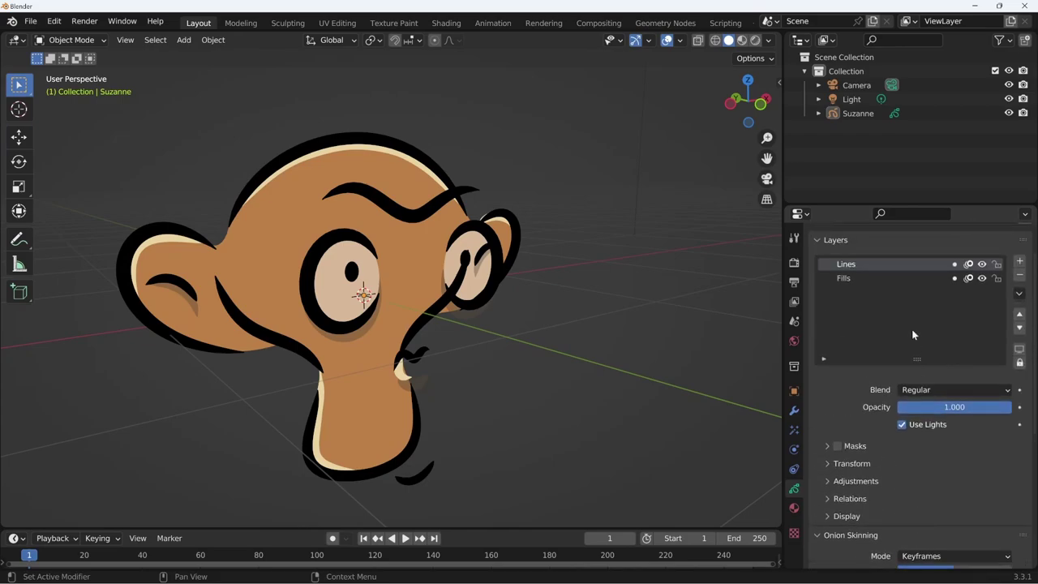
Orbit Suzanne from a frontal to a three-quarter side view to compare the layered strokes.
mouse_move(584, 438)
middle_down()
mouse_move(674, 455)
mouse_move(730, 447)
middle_up()
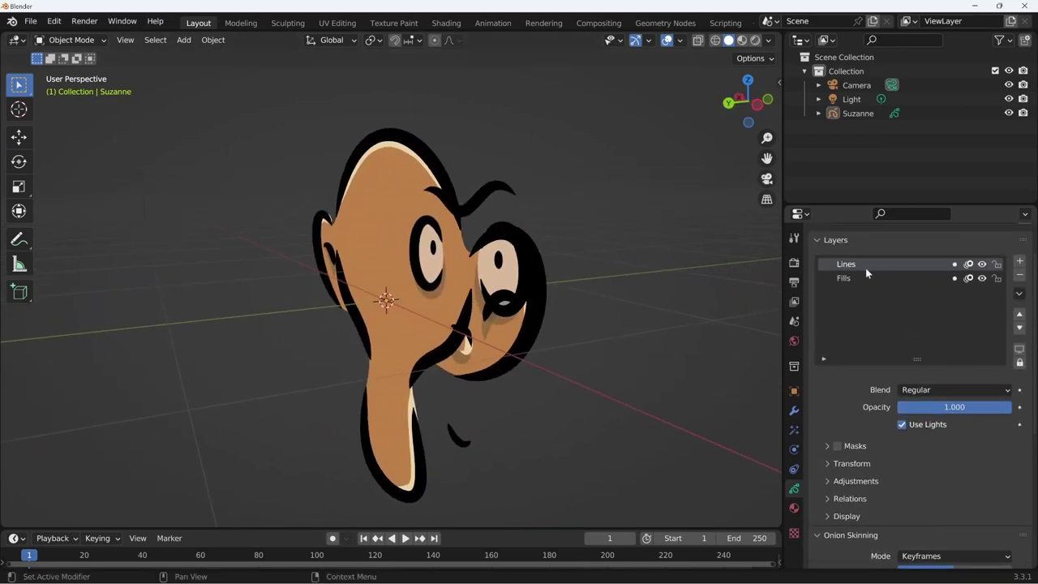
middle_drag(658, 466, 815, 365)
middle_drag(691, 464, 684, 460)
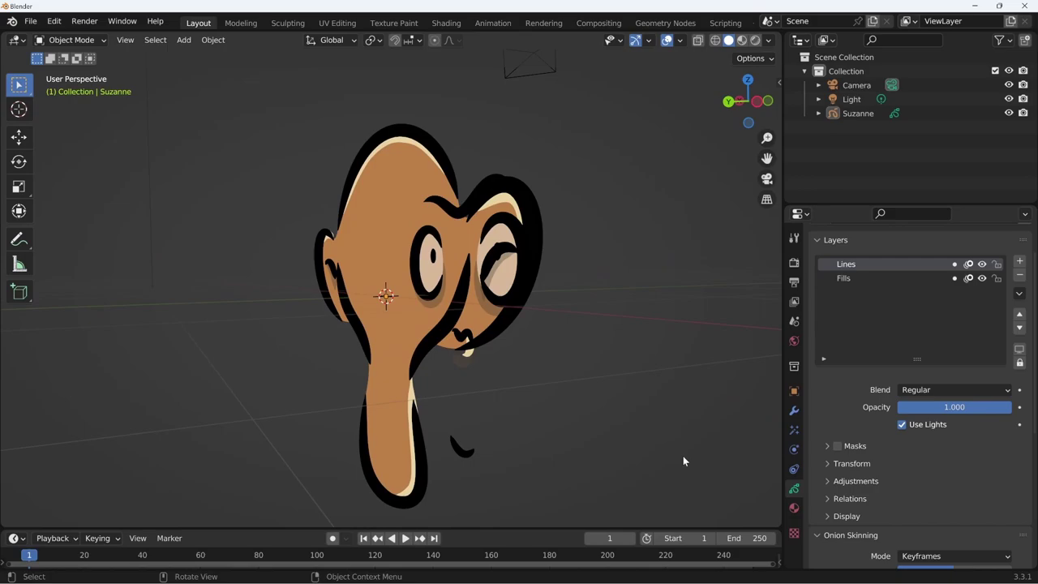
middle_drag(683, 461, 521, 442)
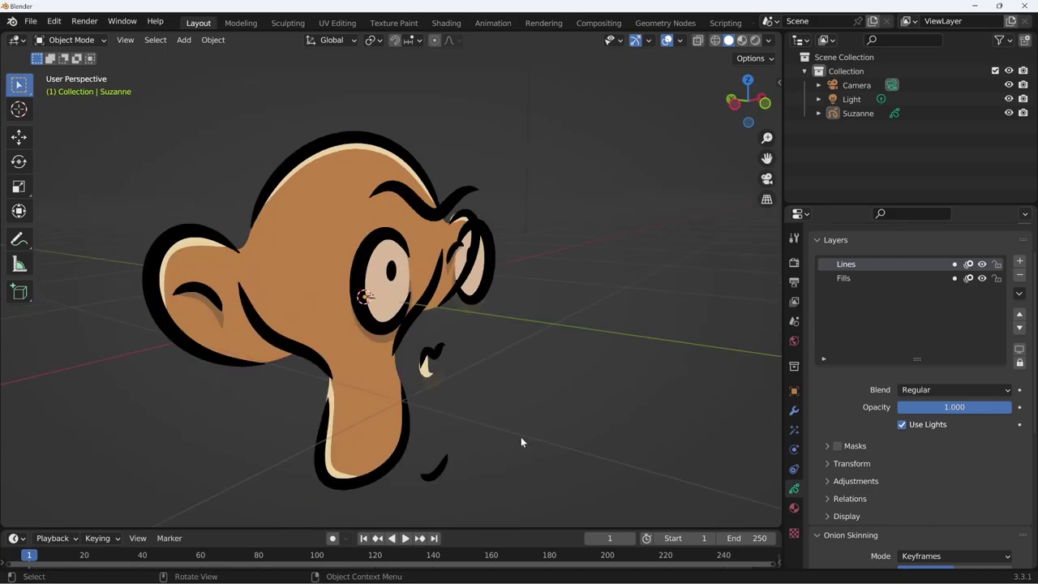